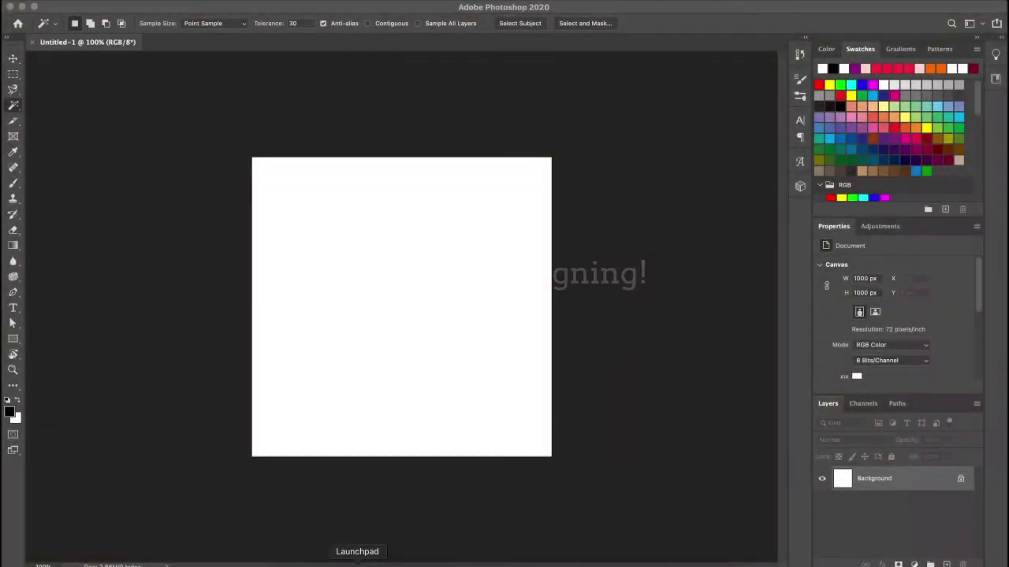
Quick Look through the WhatsApp photos in Finder and pick the gold cutlery on yellow napkin
key(v)
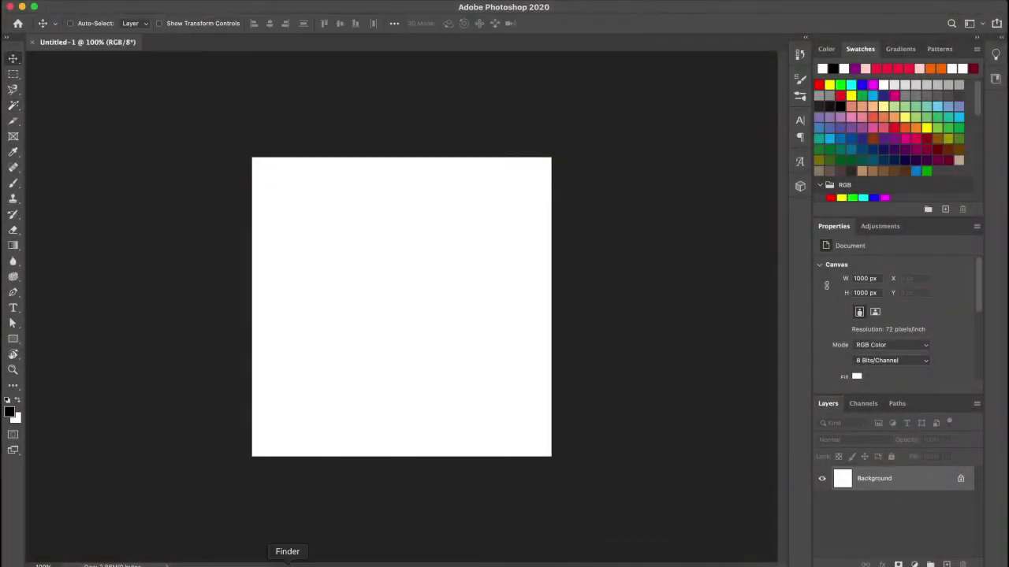
click(289, 559)
click(304, 210)
key(space)
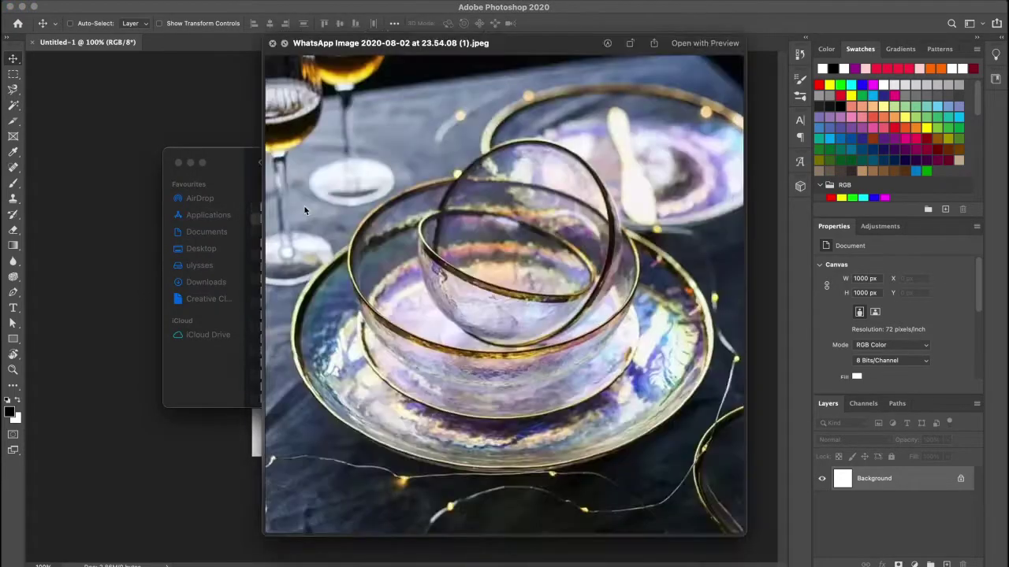
key(Down)
key(Down)
key(Down)
key(Down)
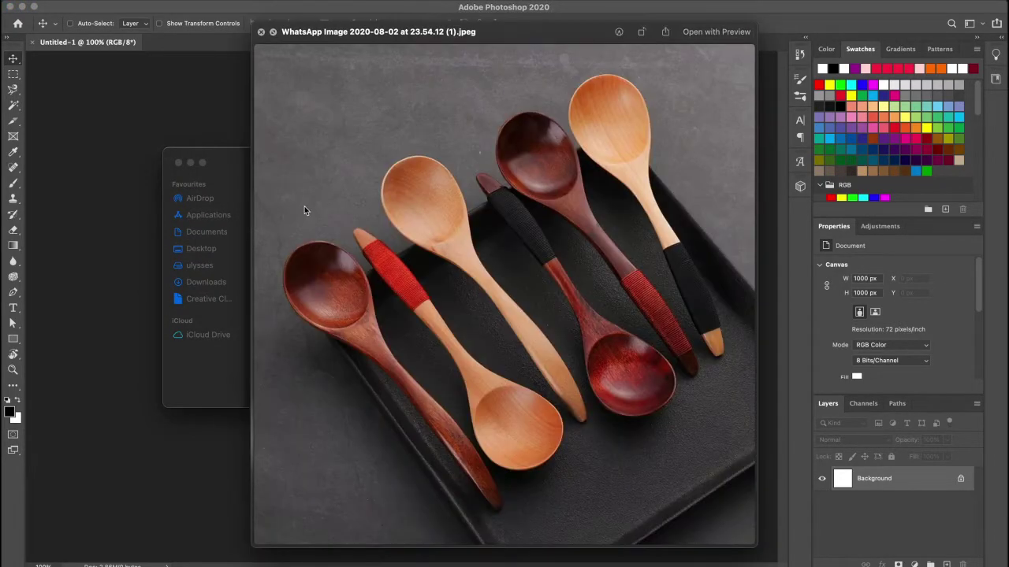
key(Down)
key(Down)
key(Down)
key(Down)
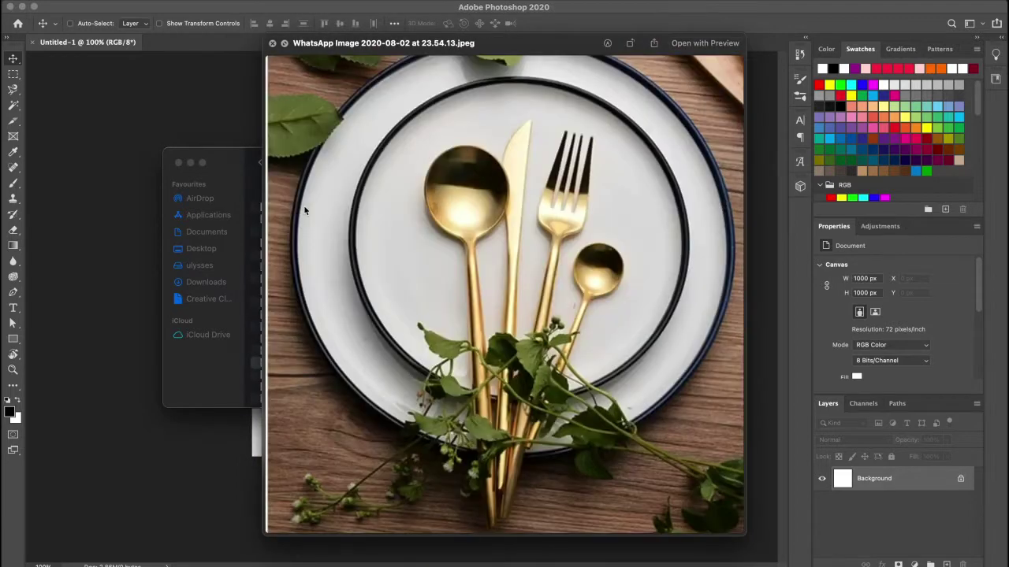
key(Down)
key(Down)
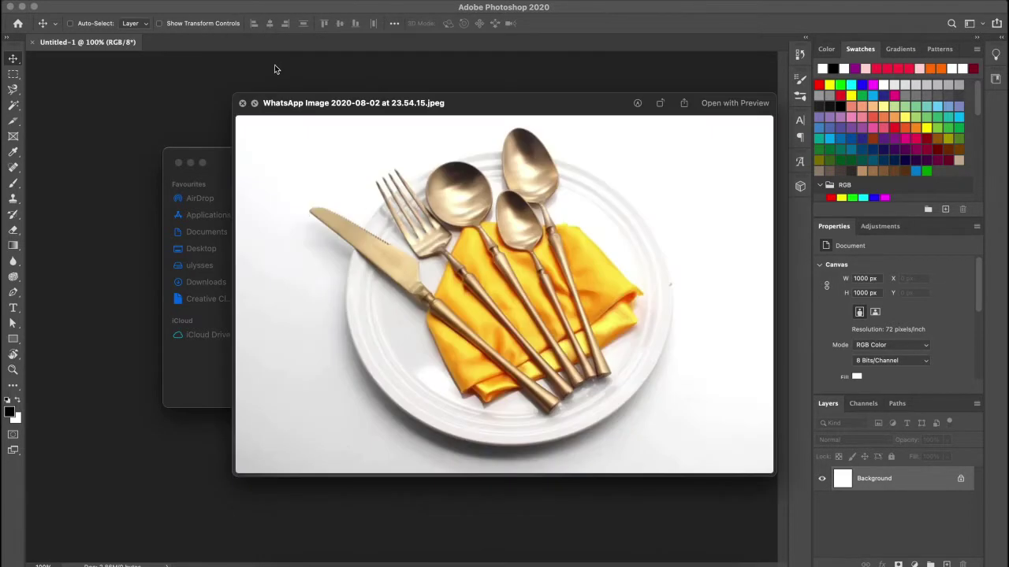
key(space)
click(453, 416)
Place the gold cutlery photo in the document, enlarged to about 132%
drag(457, 350, 459, 347)
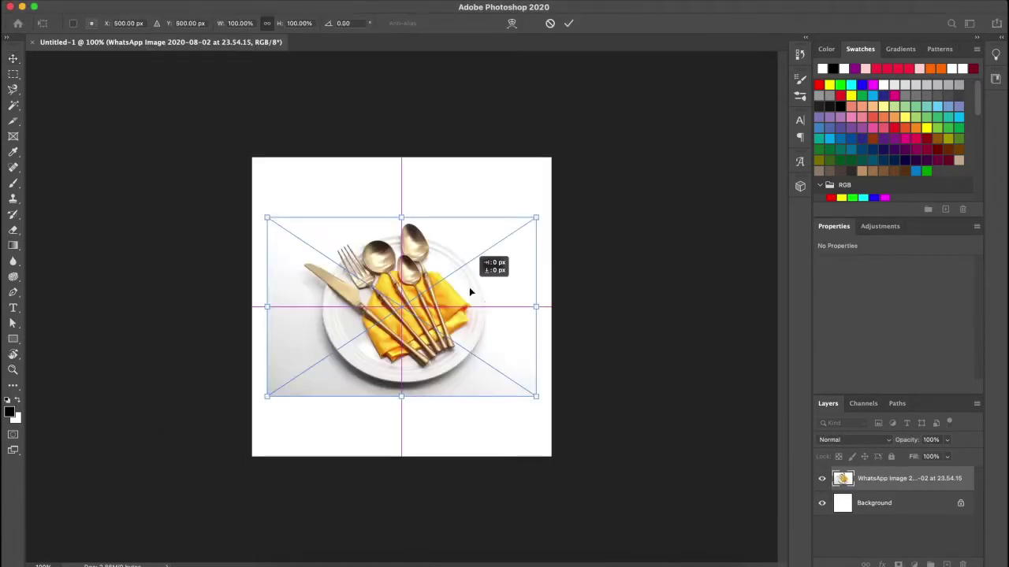
drag(536, 213, 584, 185)
key(Return)
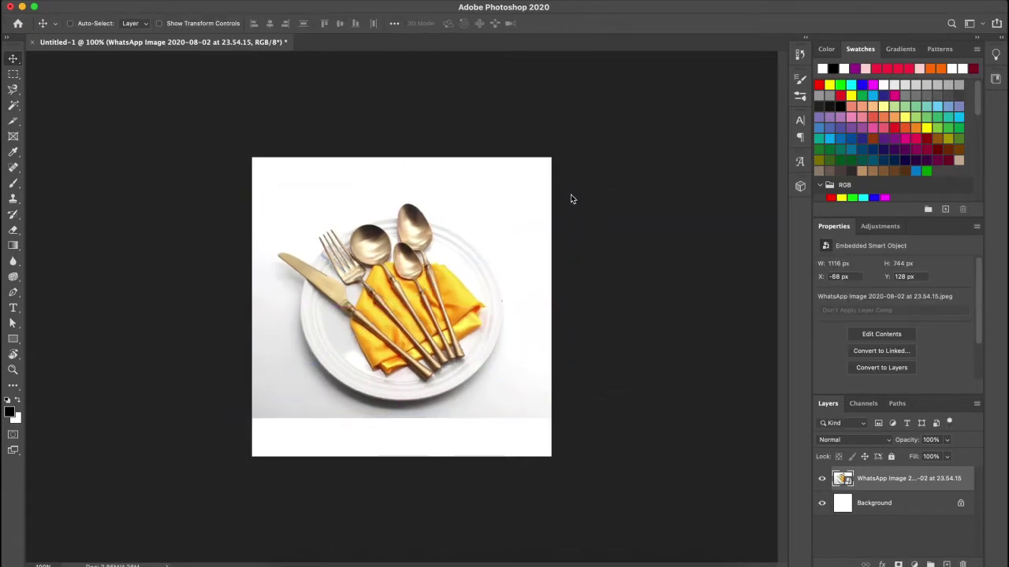
Fill the unlocked background dark grey, blend the photo with Multiply, and start a quick selection
click(961, 502)
key(alt+BackSpace)
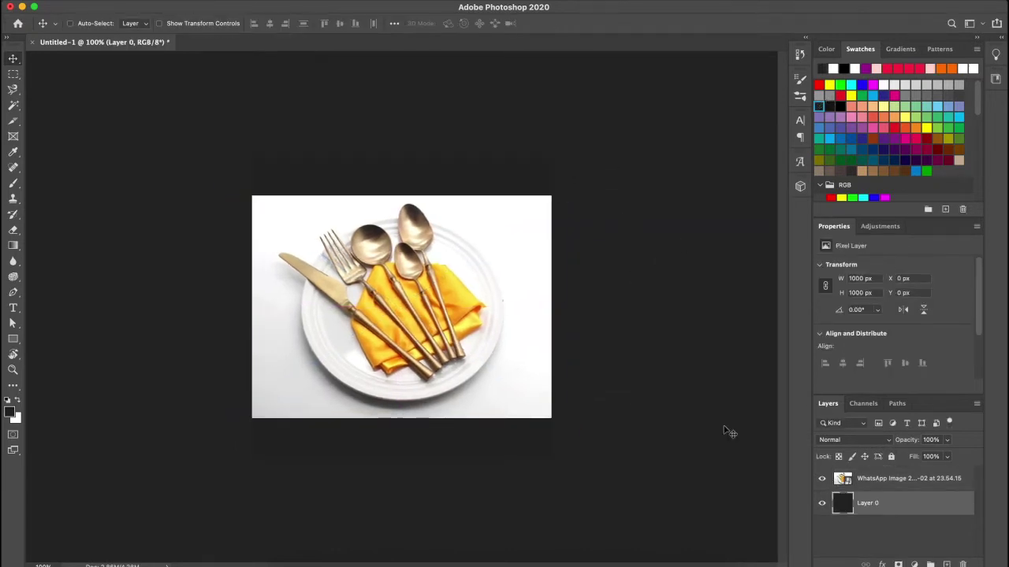
click(873, 441)
click(845, 478)
click(855, 440)
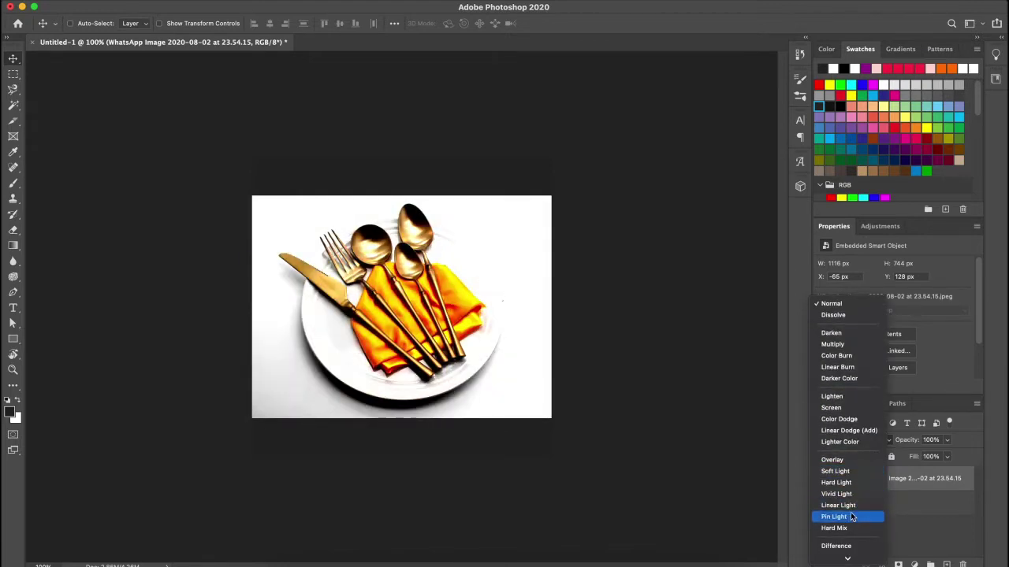
scroll(851, 514, down, 3)
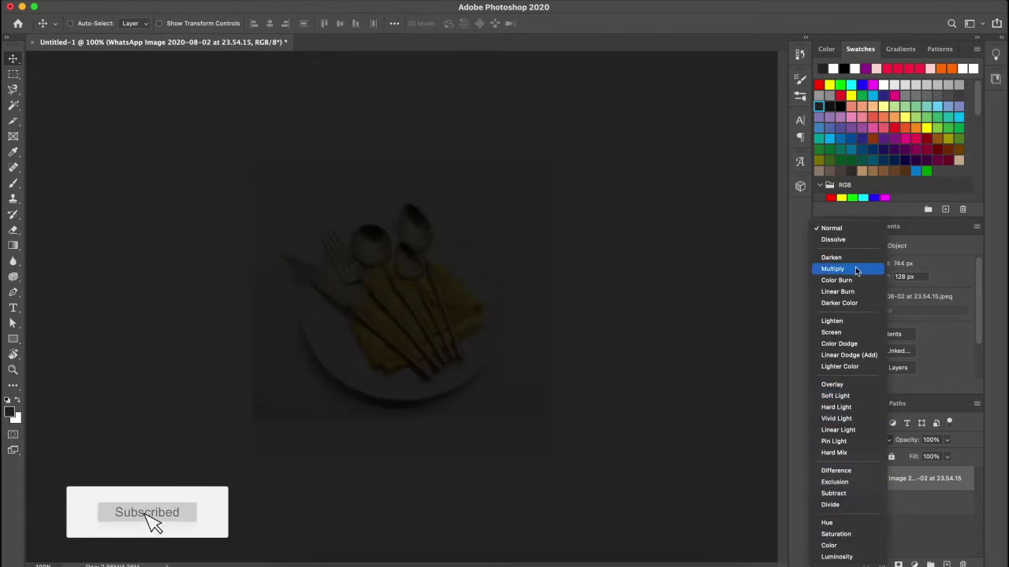
click(856, 269)
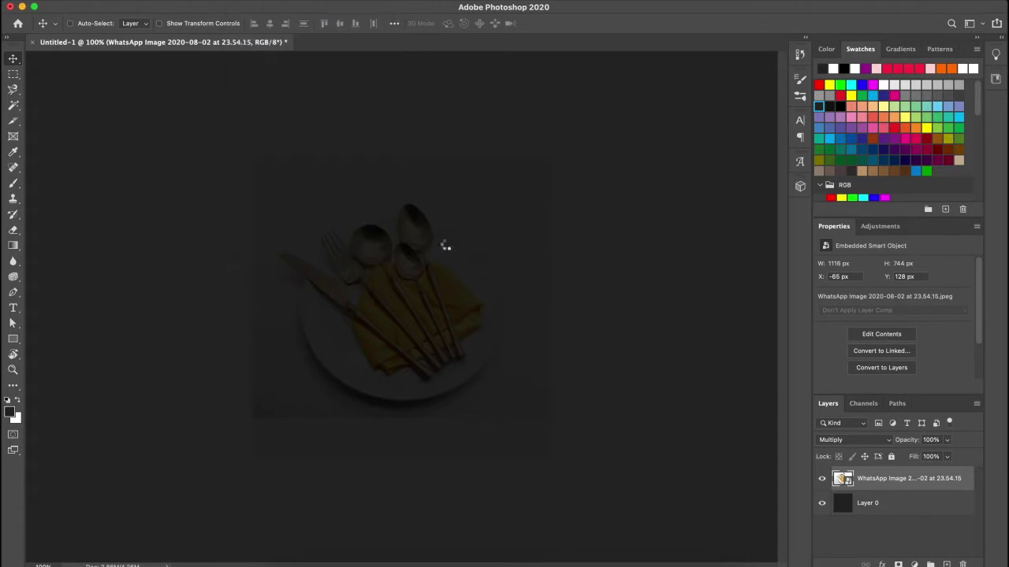
drag(13, 104, 63, 108)
click(457, 250)
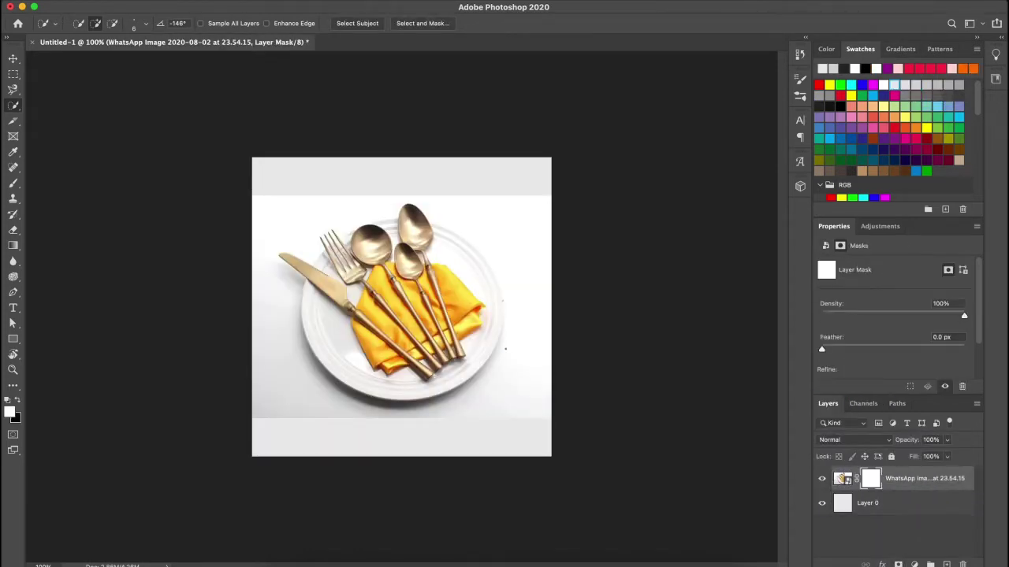
Paint black with a 400 brush over the top and bottom bands, then restore the spoon tip
key(b)
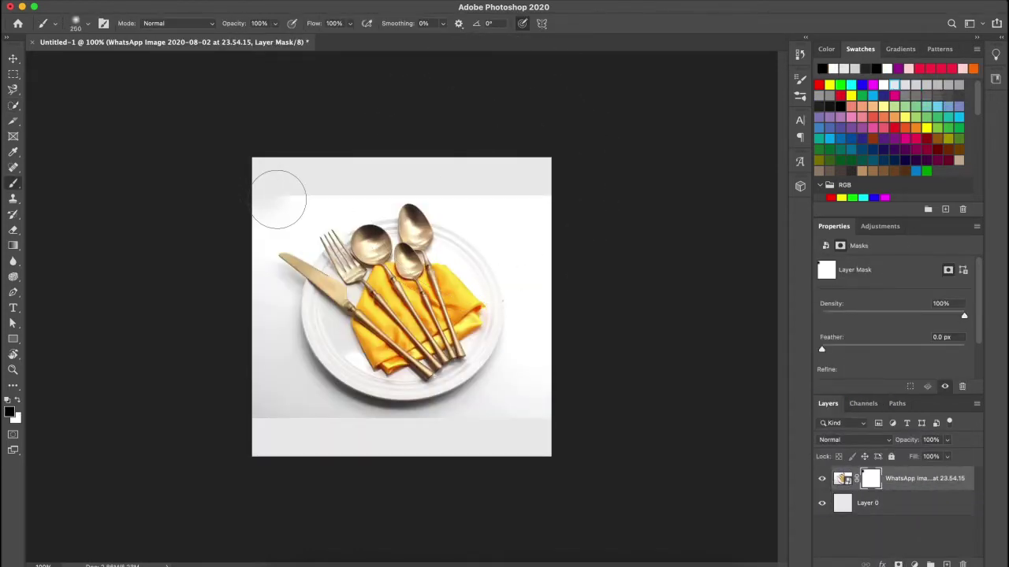
key(bracketright)
key(bracketright)
drag(279, 200, 520, 185)
drag(524, 473, 407, 485)
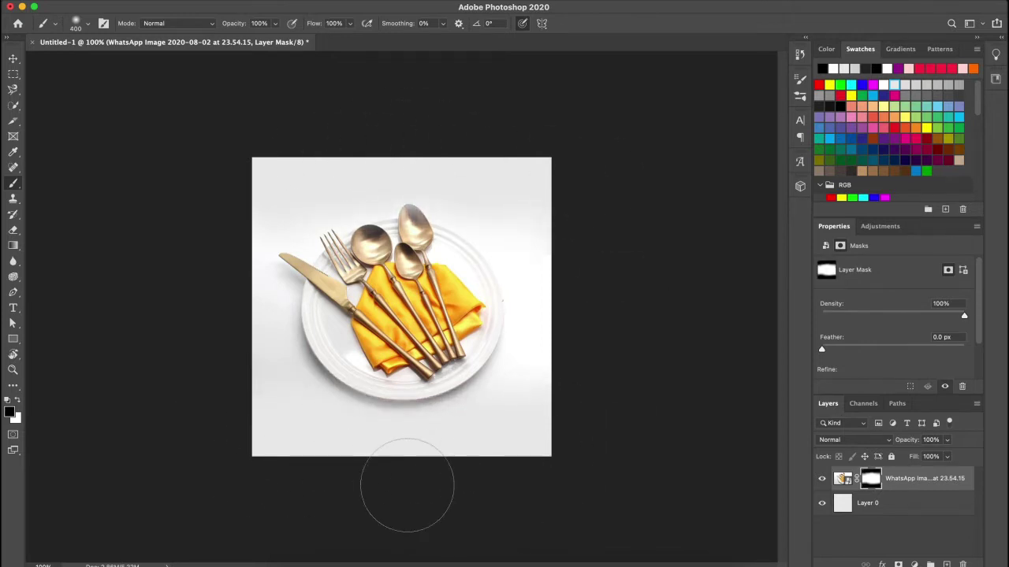
key(z)
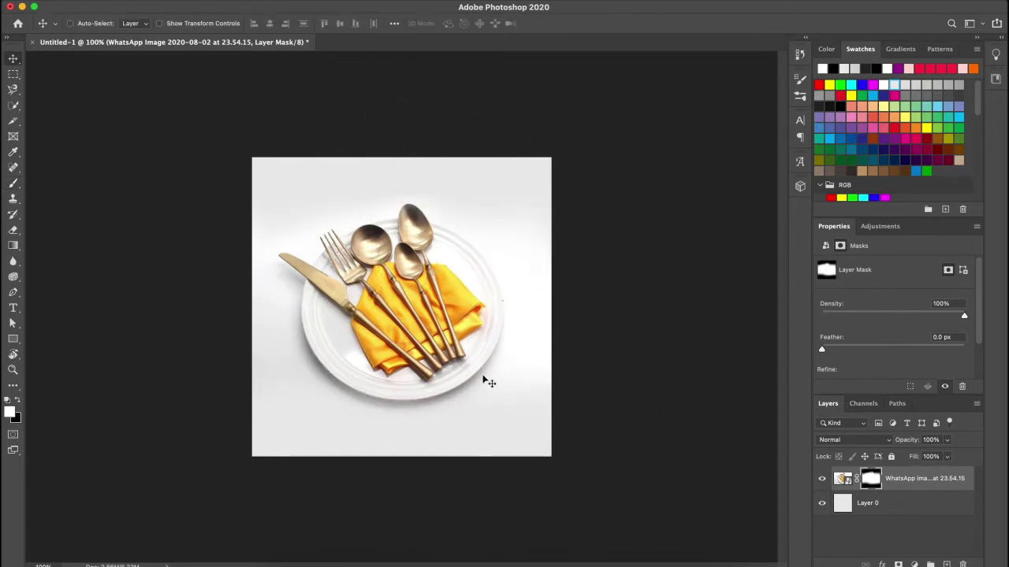
drag(486, 378, 520, 370)
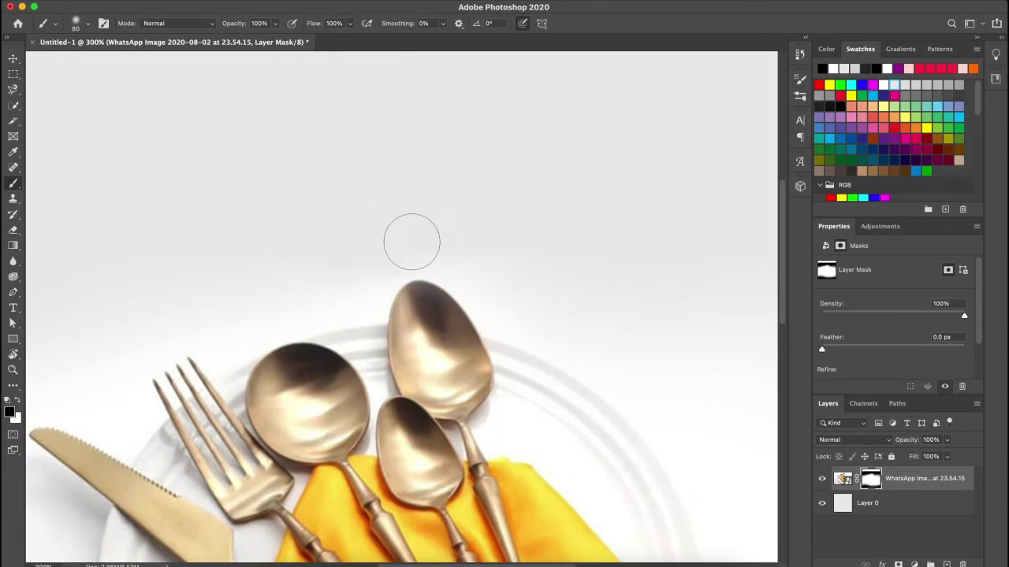
key(super+minus)
drag(410, 302, 412, 296)
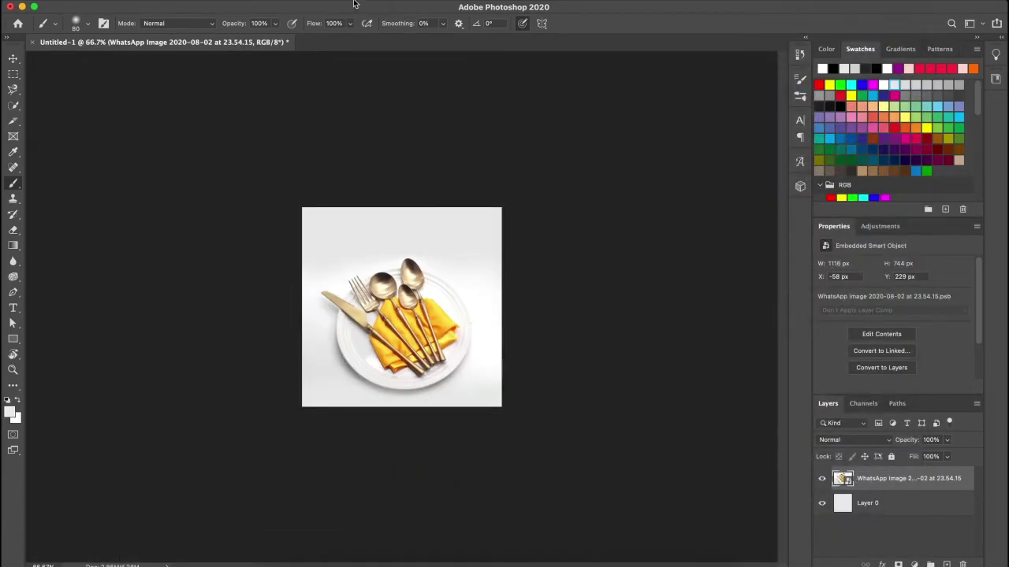
Apply Smart Sharpen to the cutlery photo
click(292, 2)
click(485, 226)
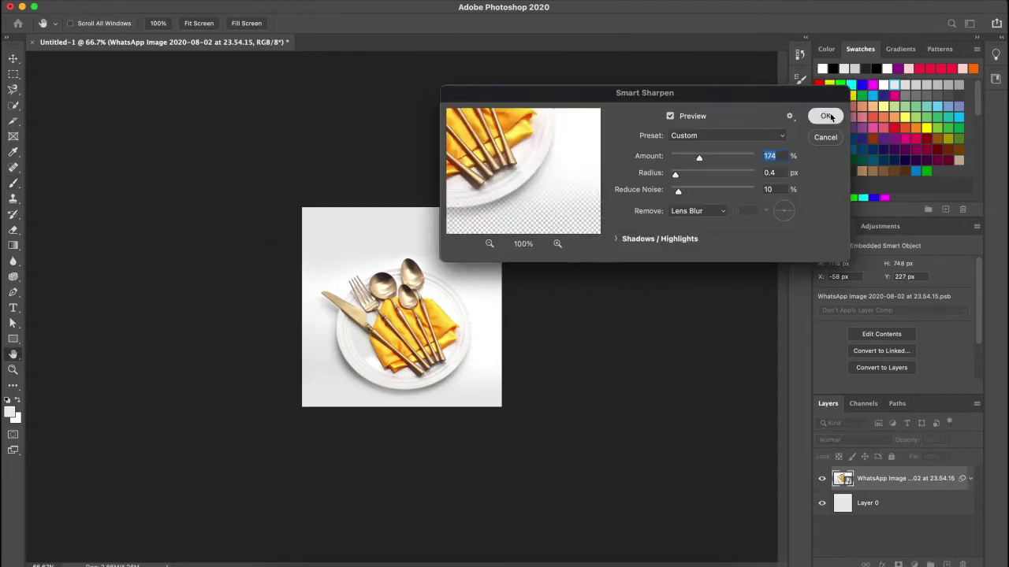
click(826, 116)
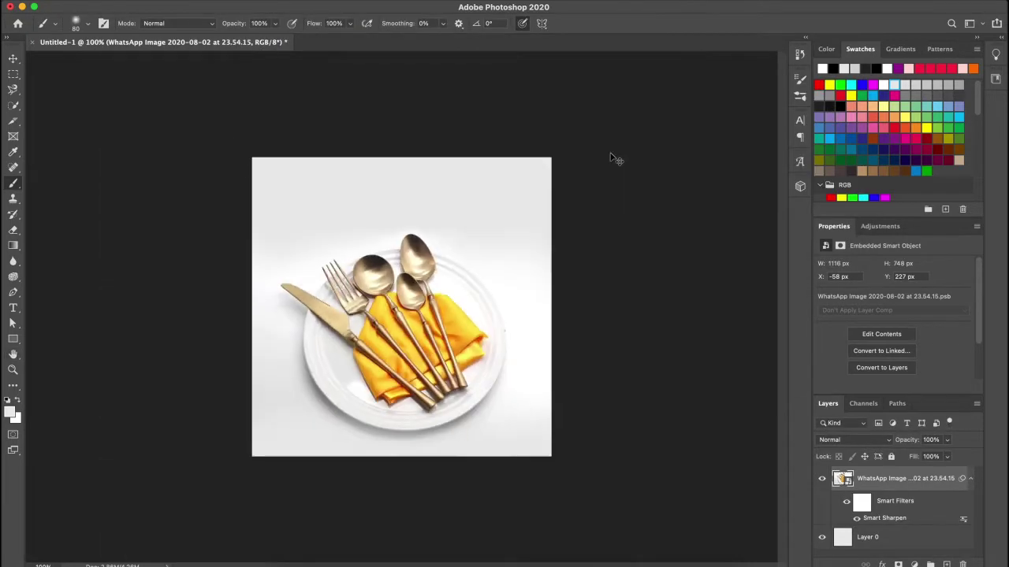
Add a Levels adjustment with black input 28 and slightly lowered white input
click(914, 564)
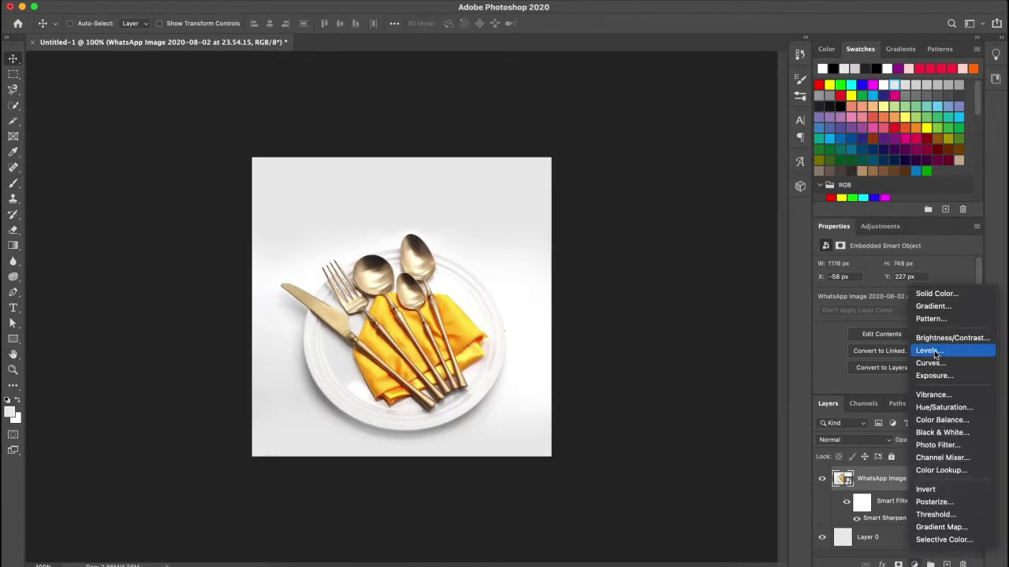
click(934, 349)
drag(840, 354, 851, 354)
mouse_move(966, 353)
mouse_down()
mouse_move(948, 353)
mouse_move(957, 354)
mouse_up()
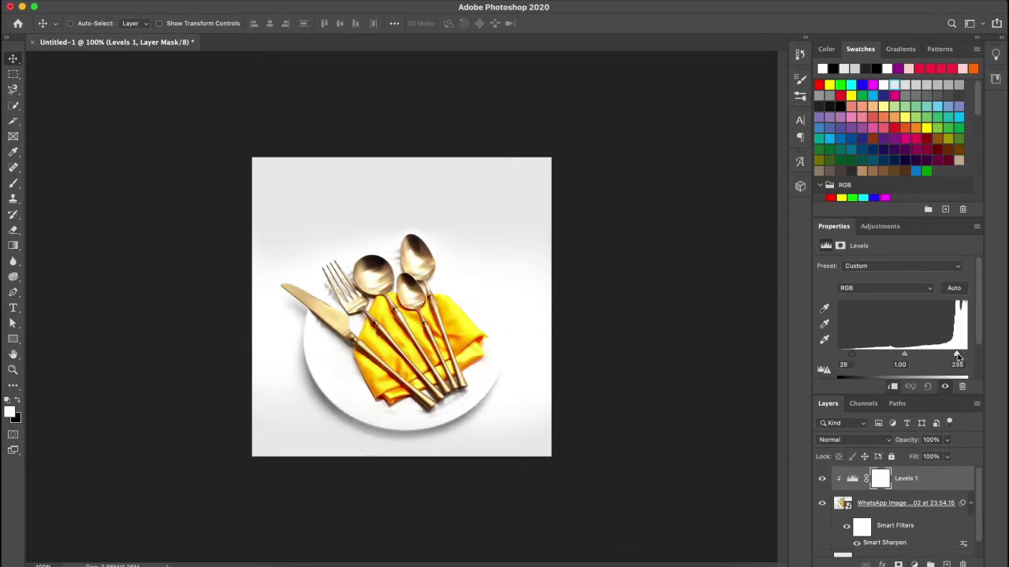
Add a new layer filled orange and blended with Soft Light
click(946, 565)
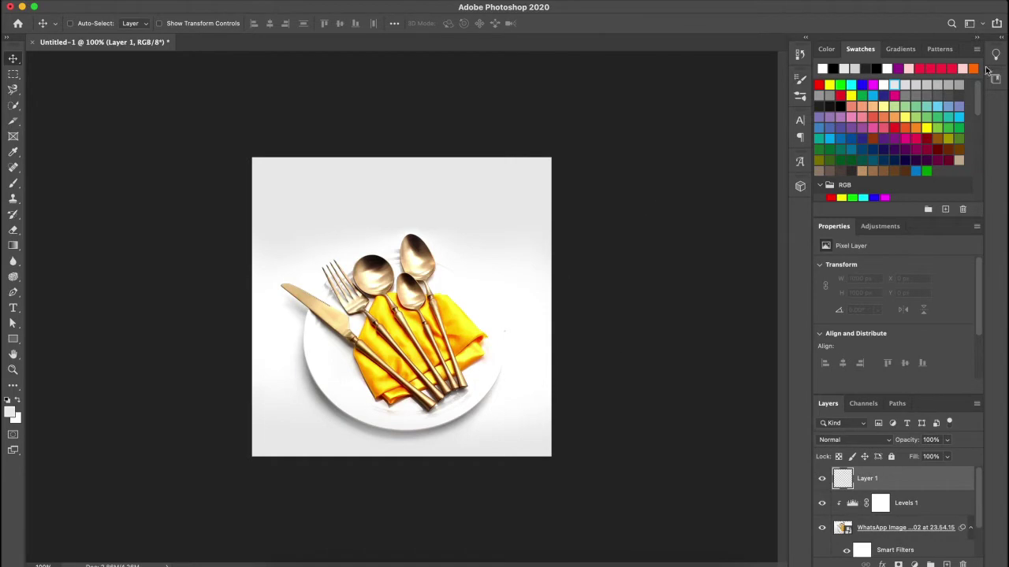
click(973, 69)
key(alt+BackSpace)
click(855, 440)
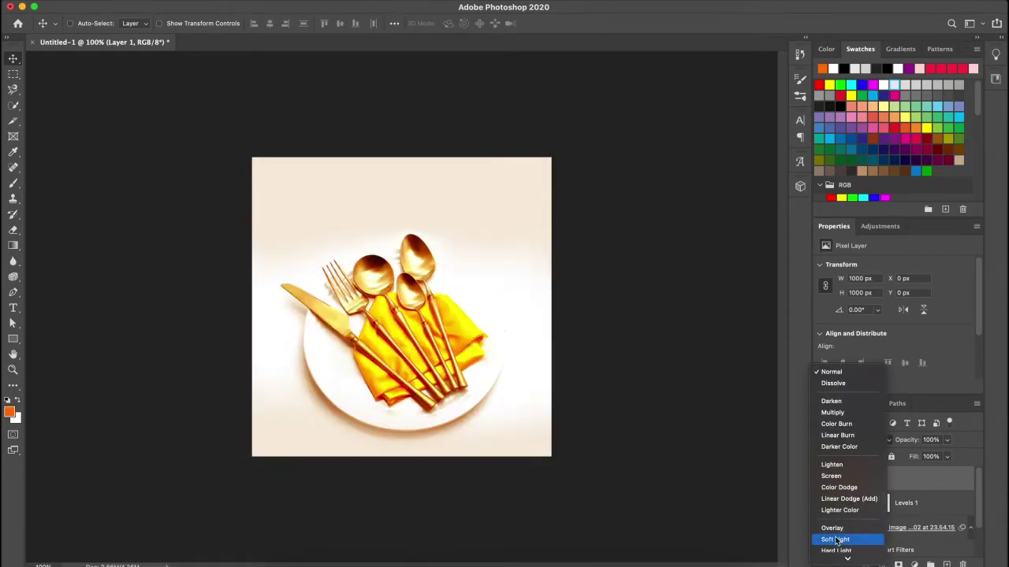
click(836, 540)
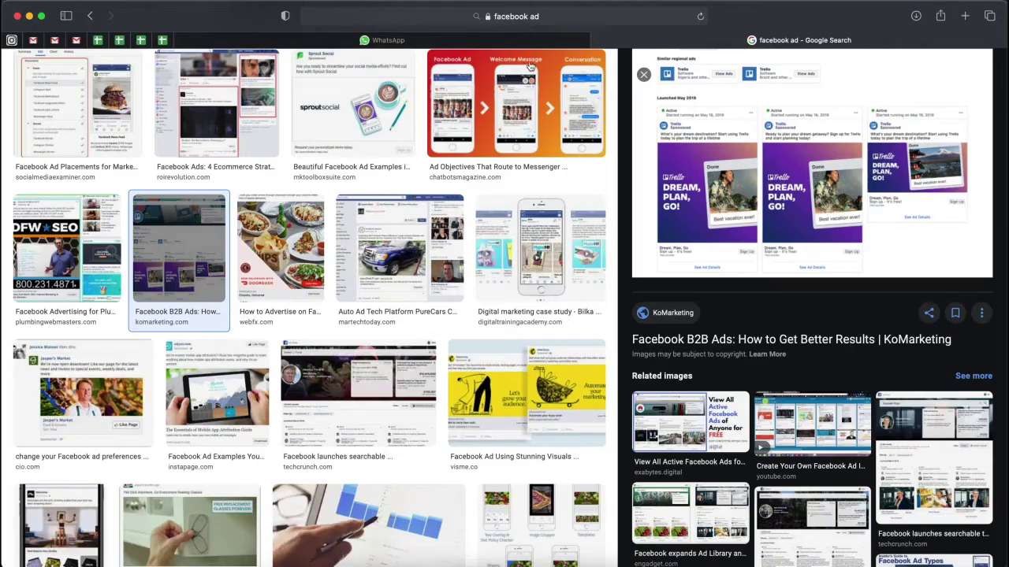
Search Google Images for 'white pattern'
key(super+l)
text(white pa)
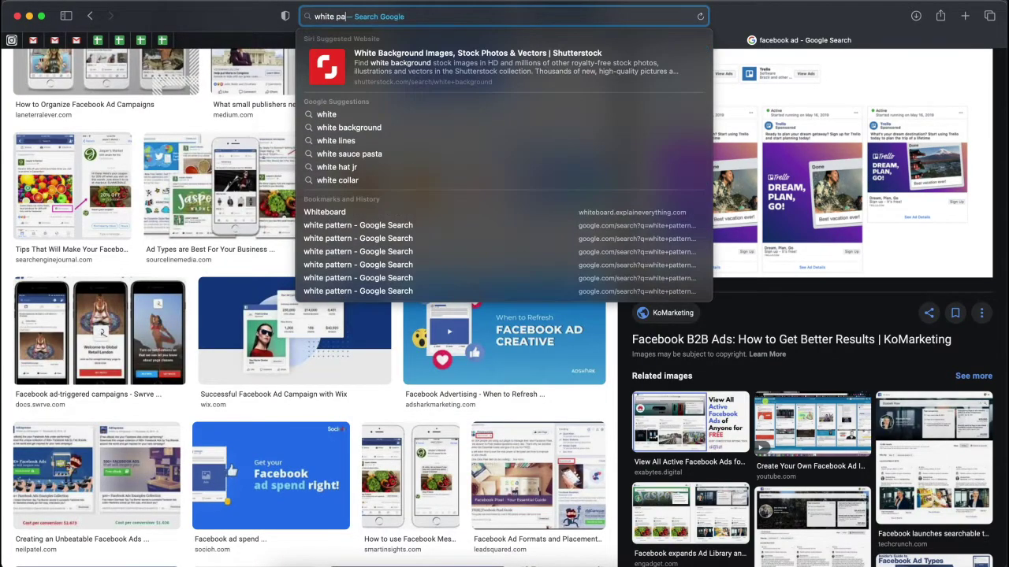
text(ttern)
key(Return)
click(166, 107)
Preview the white arabic geometric pattern and drag it into the ad document
scroll(505, 236, down, 3)
click(349, 239)
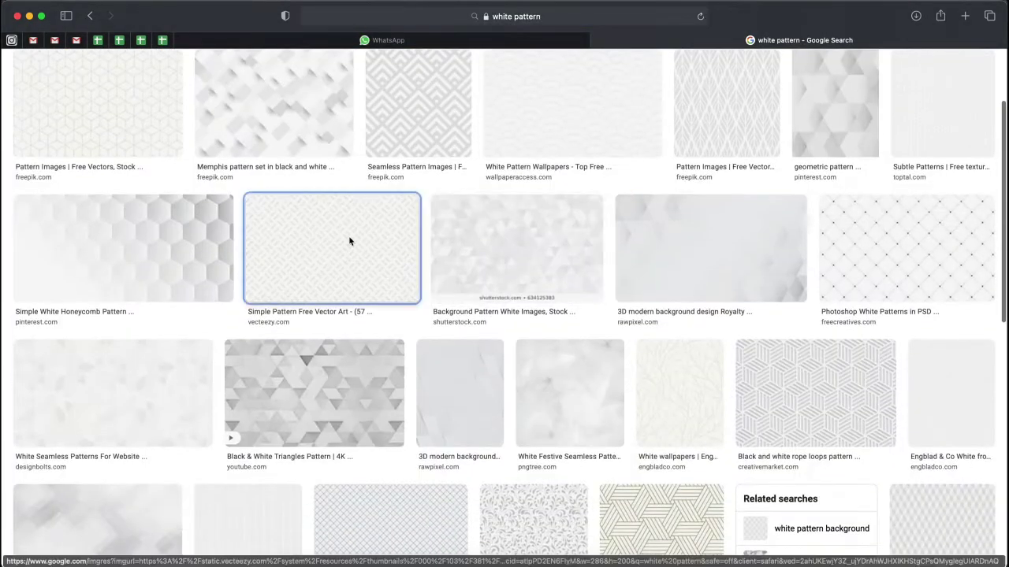
scroll(330, 331, down, 5)
click(591, 232)
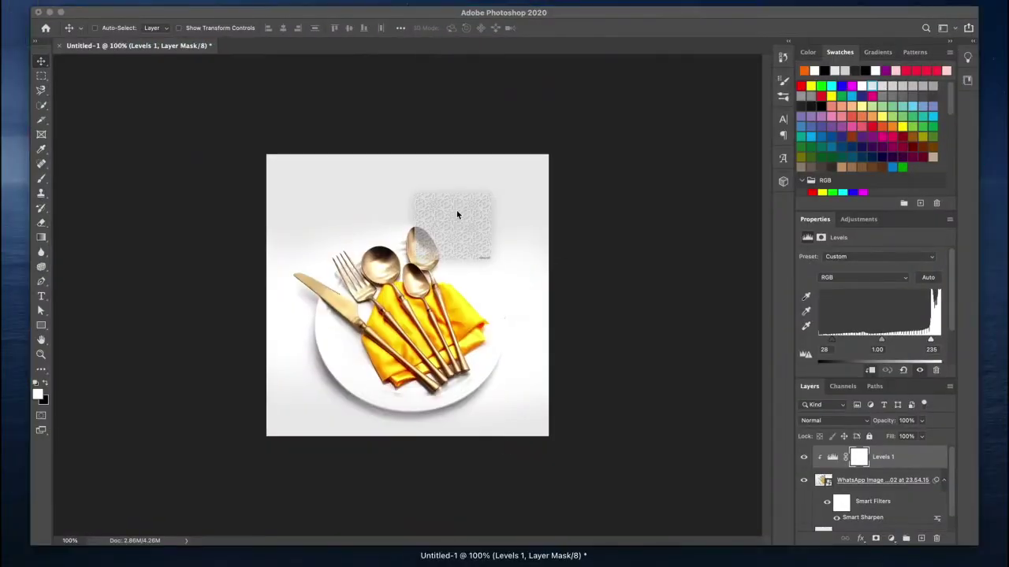
drag(495, 563, 460, 212)
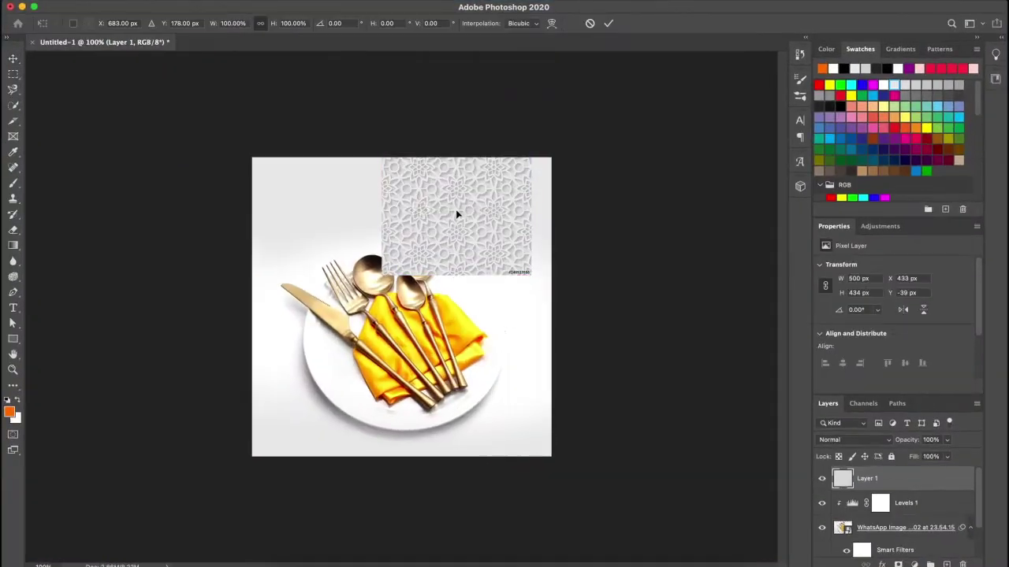
Stretch the pattern to cover the canvas and blend it with Color Burn
drag(477, 249, 525, 220)
drag(578, 450, 468, 468)
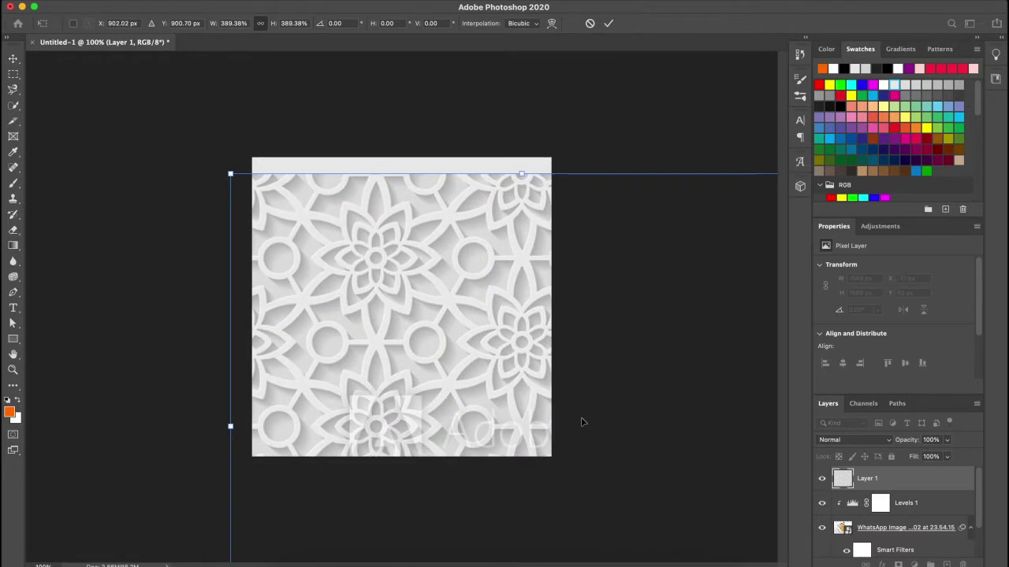
key(Return)
click(855, 439)
click(836, 492)
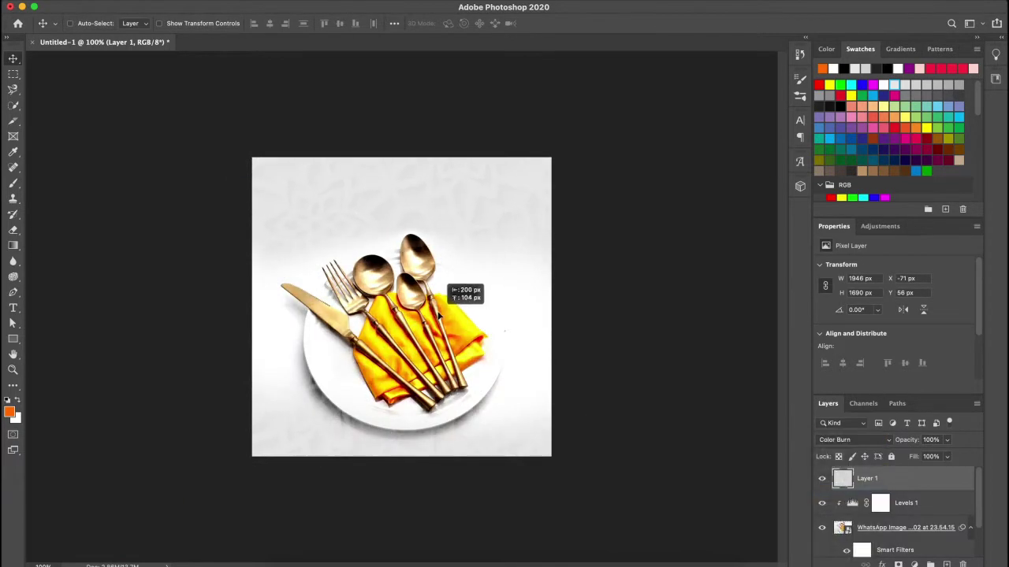
Mask the pattern off the plate by brushing black over it
click(898, 564)
key(b)
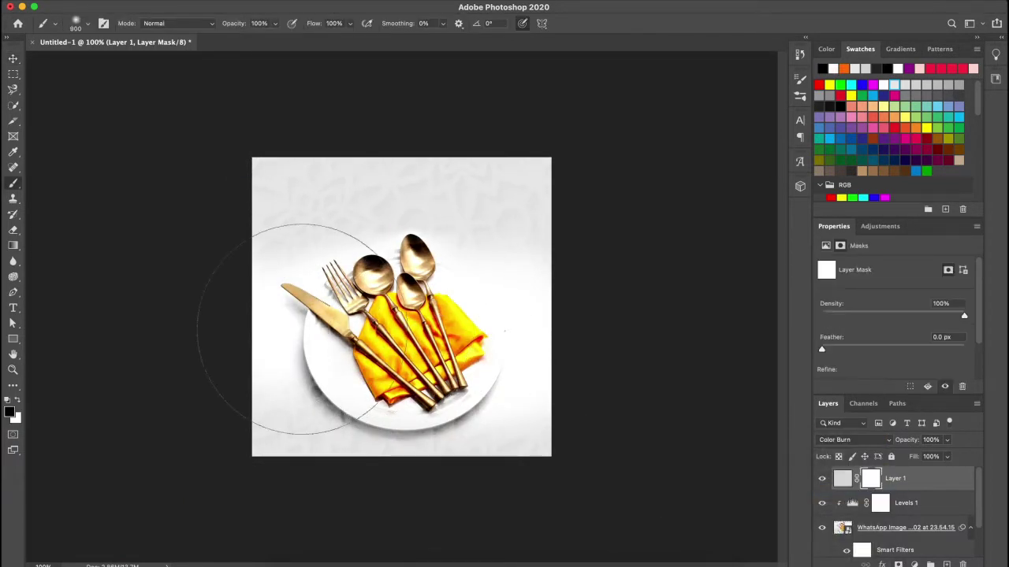
drag(426, 352, 360, 387)
key(v)
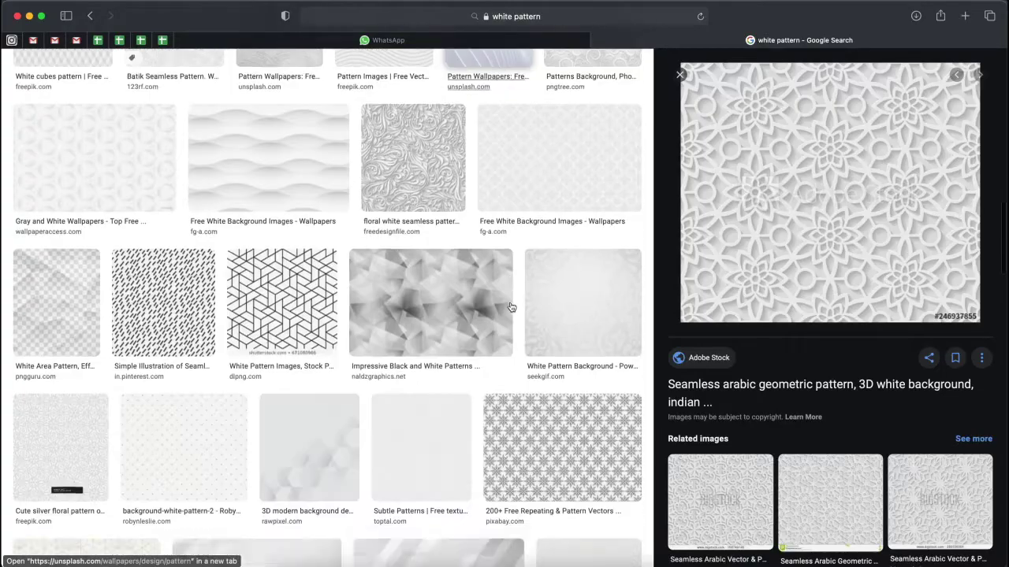
Browse the Safari white pattern results and preview a subtle floral pattern
scroll(420, 315, down, 3)
click(421, 254)
scroll(420, 330, down, 4)
scroll(420, 341, down, 5)
scroll(420, 342, down, 3)
click(236, 303)
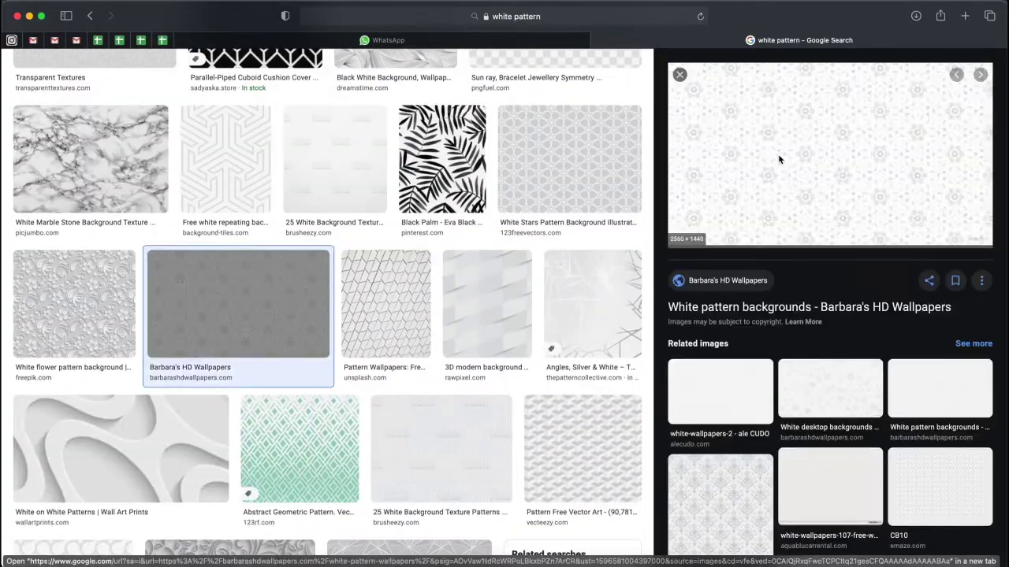
Paste the floral pattern as a new layer in Linear Burn at 32% opacity
click(530, 561)
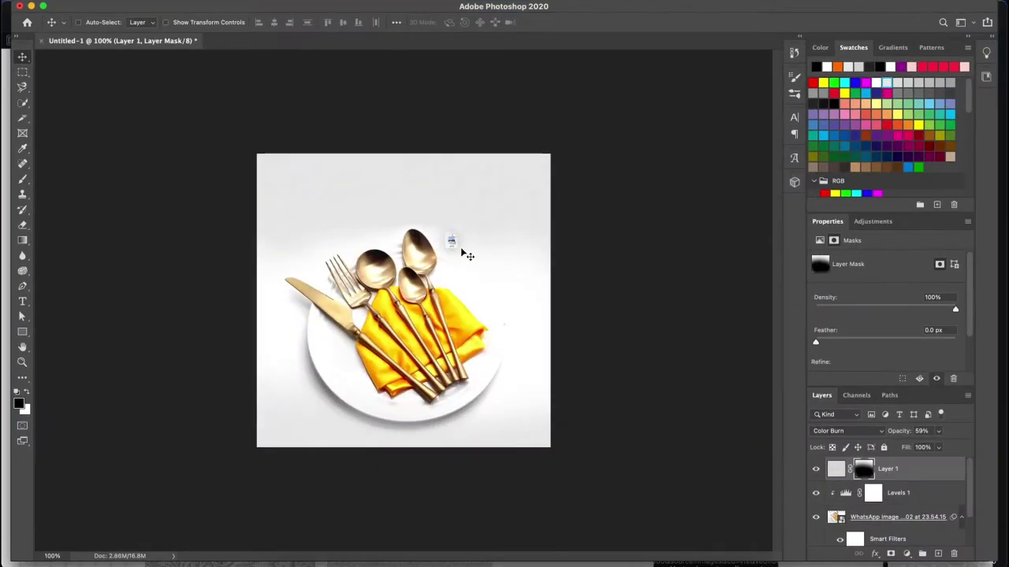
key(super+v)
click(847, 439)
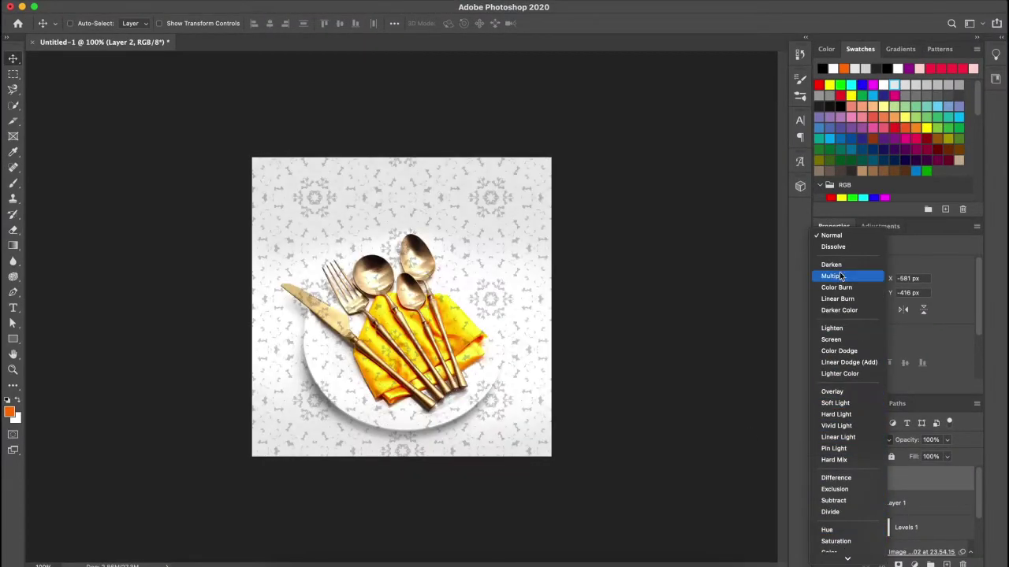
click(837, 299)
key(3)
key(2)
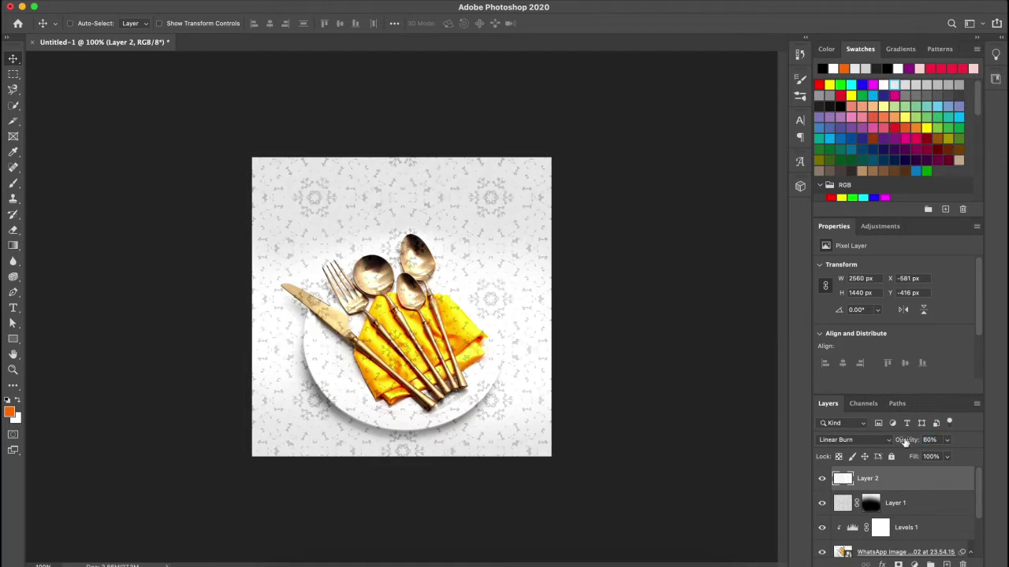
Mask the new pattern off the plate and delete the old pattern layer
click(898, 564)
key(b)
drag(381, 301, 488, 346)
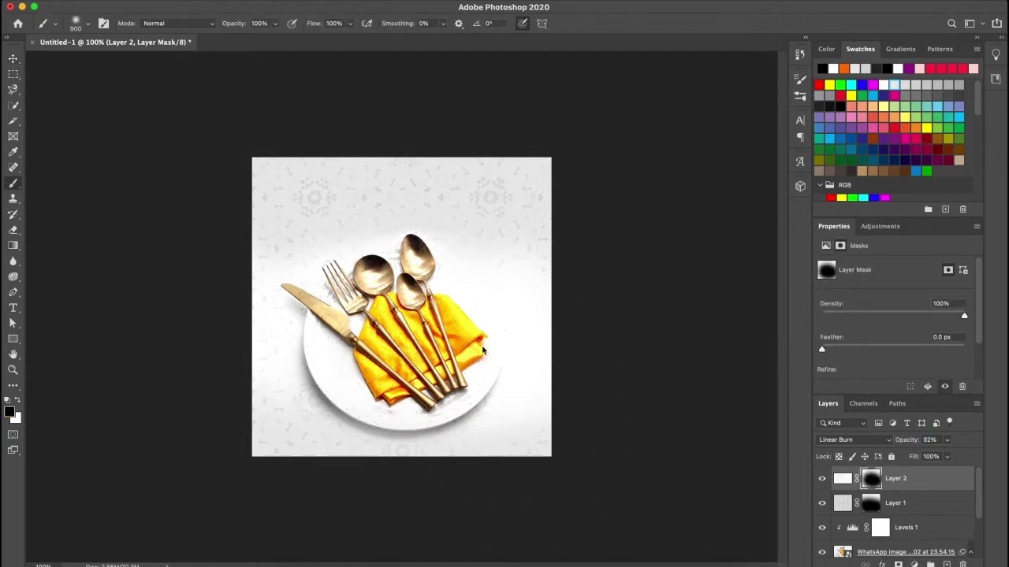
key(v)
click(894, 503)
key(Delete)
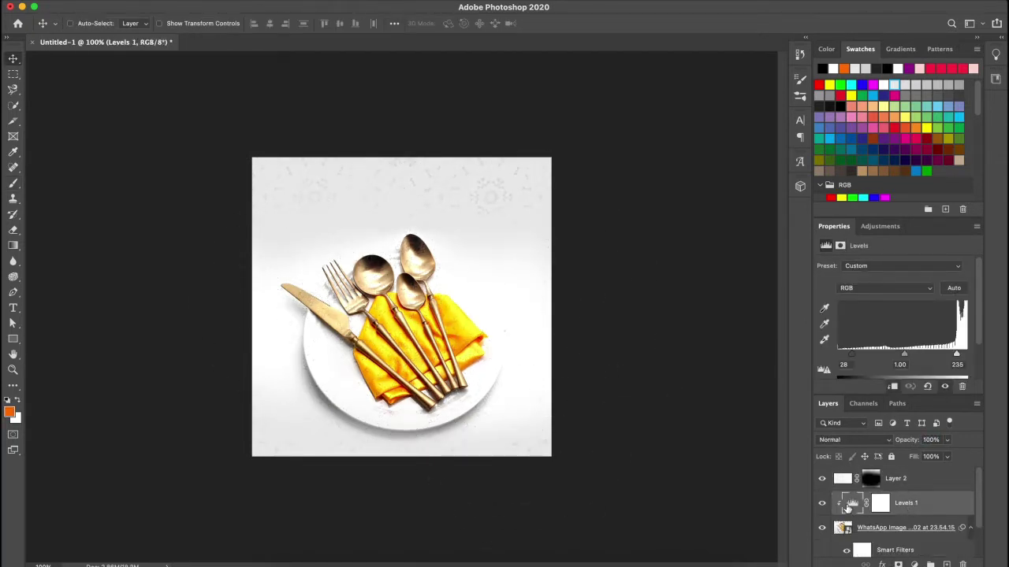
Deepen the Levels black point and group the photo layers as Main Hero Image
drag(851, 354, 871, 356)
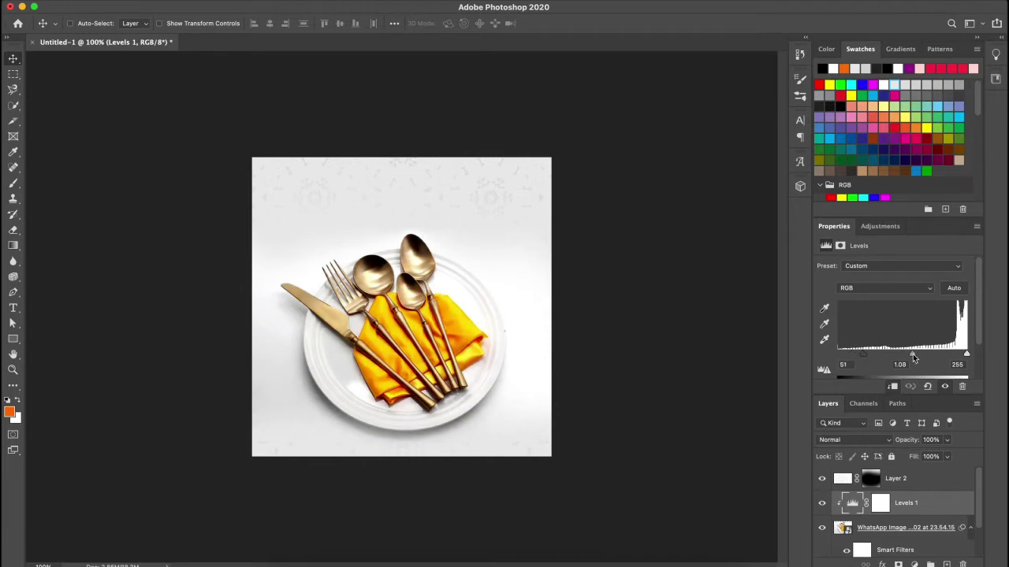
scroll(918, 494, down, 2)
key(Delete)
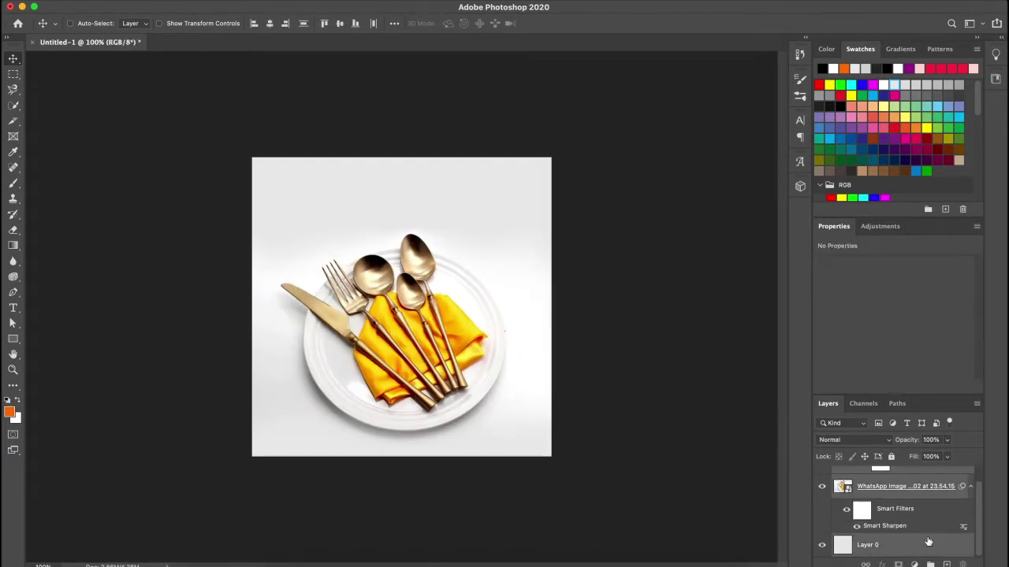
key(ctrl+g)
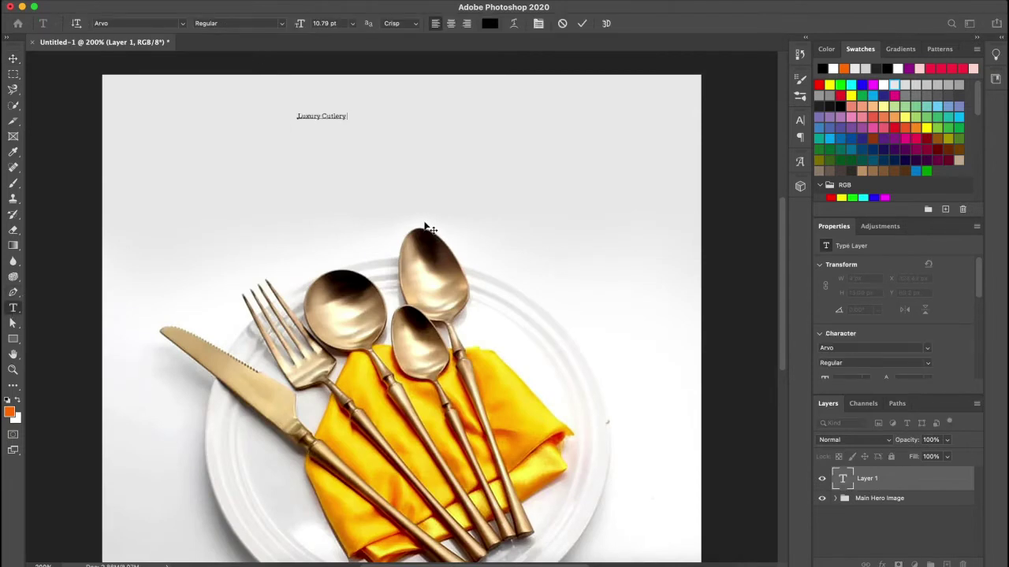
Commit the 'Luxury Kitchen Cutlery' title and enlarge it
click(581, 24)
key(ctrl+t)
drag(374, 115, 504, 77)
key(Return)
key(ctrl+1)
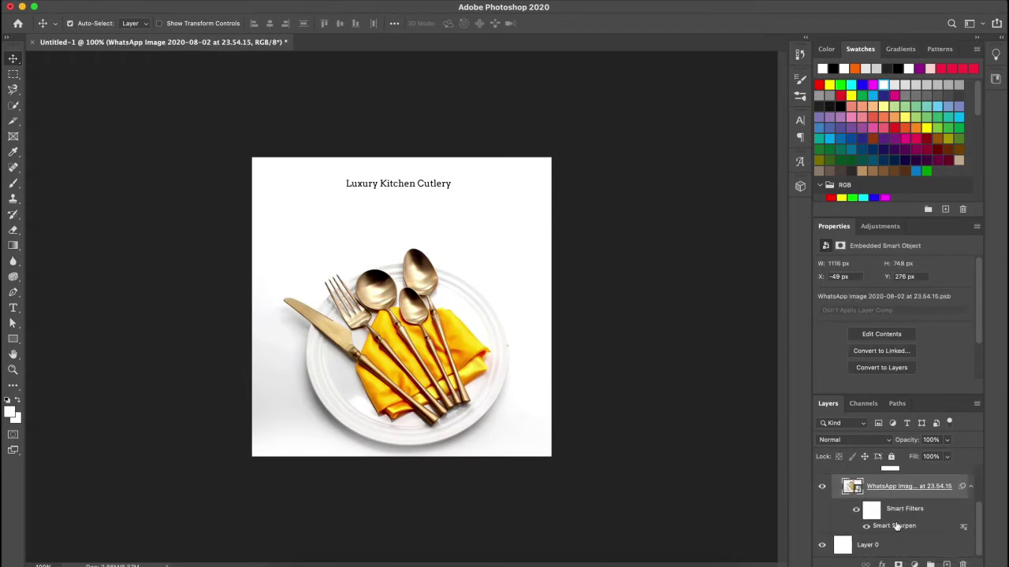
Add and apply a layer mask on Layer 0, then open the Add Noise filter
click(898, 564)
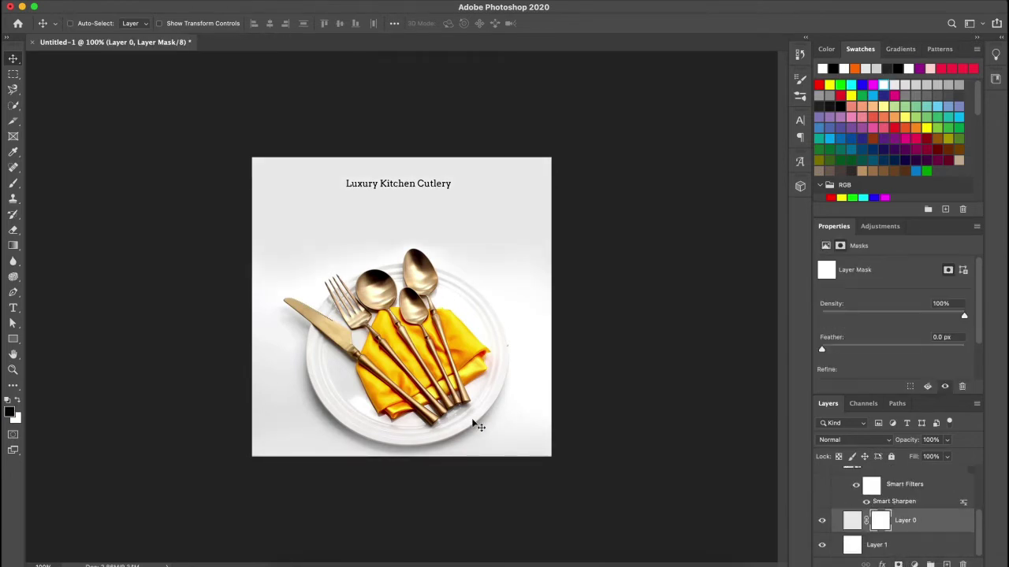
right_click(898, 520)
click(788, 397)
click(260, 7)
click(477, 157)
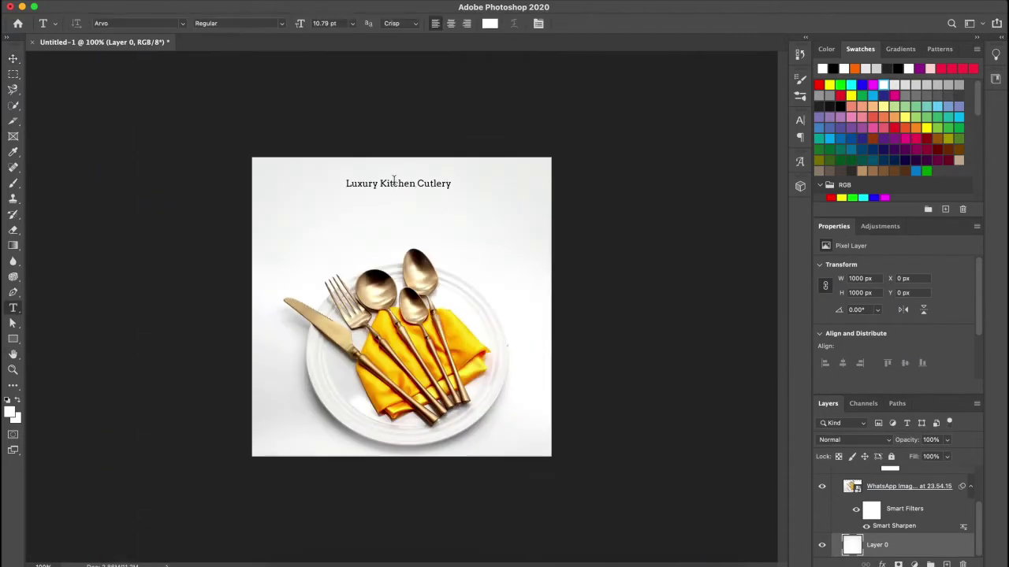
Set the title font to Bely Bold and move it to the top centre
click(141, 82)
click(581, 23)
key(v)
drag(488, 154, 429, 199)
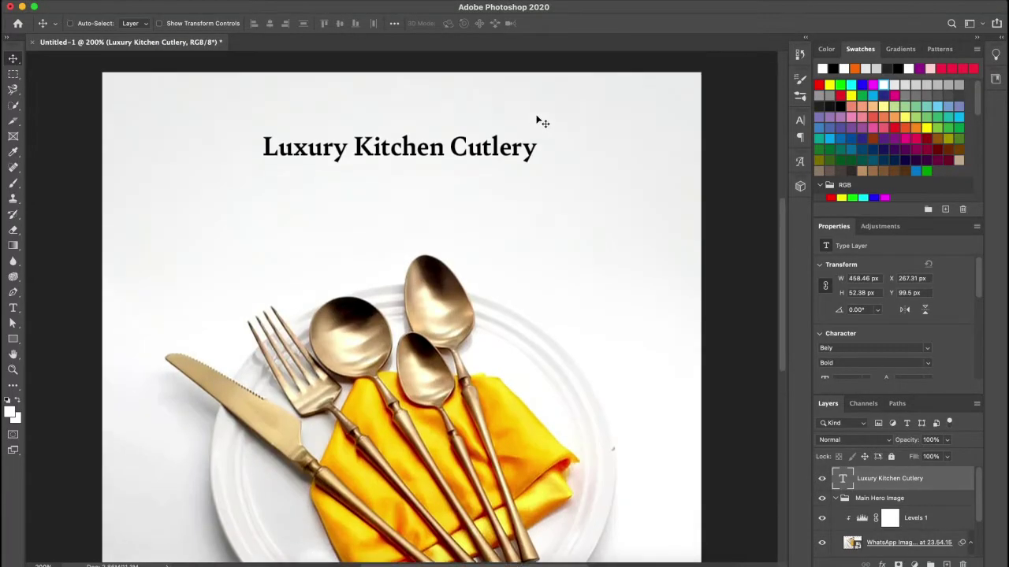
click(401, 189)
text(Just under)
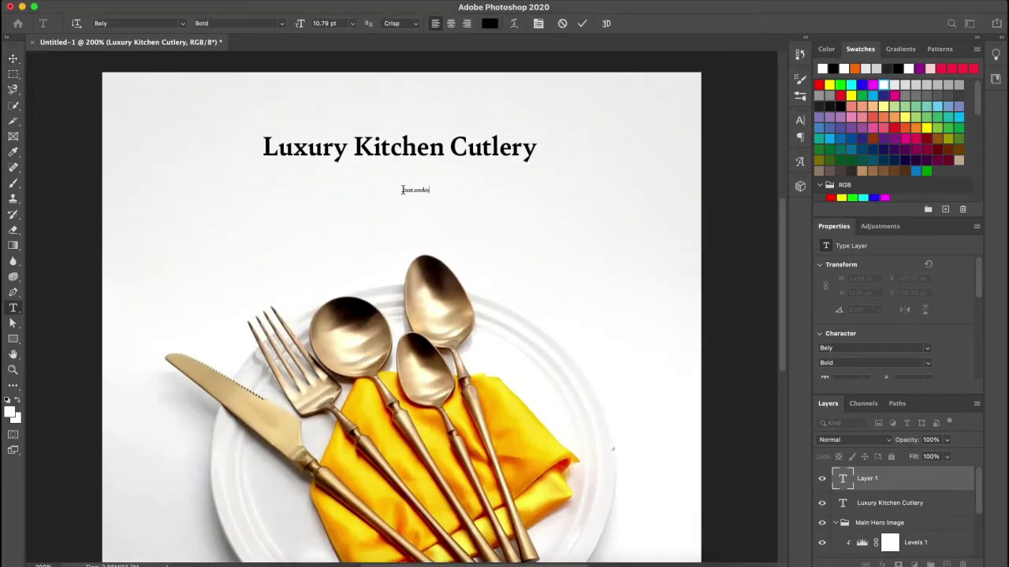
Commit 'Just under', duplicate it below, and enlarge the '$10/-' price text
key(ctrl+Return)
mouse_move(430, 194)
mouse_down()
mouse_move(444, 164)
mouse_move(401, 203)
mouse_up()
text(S)
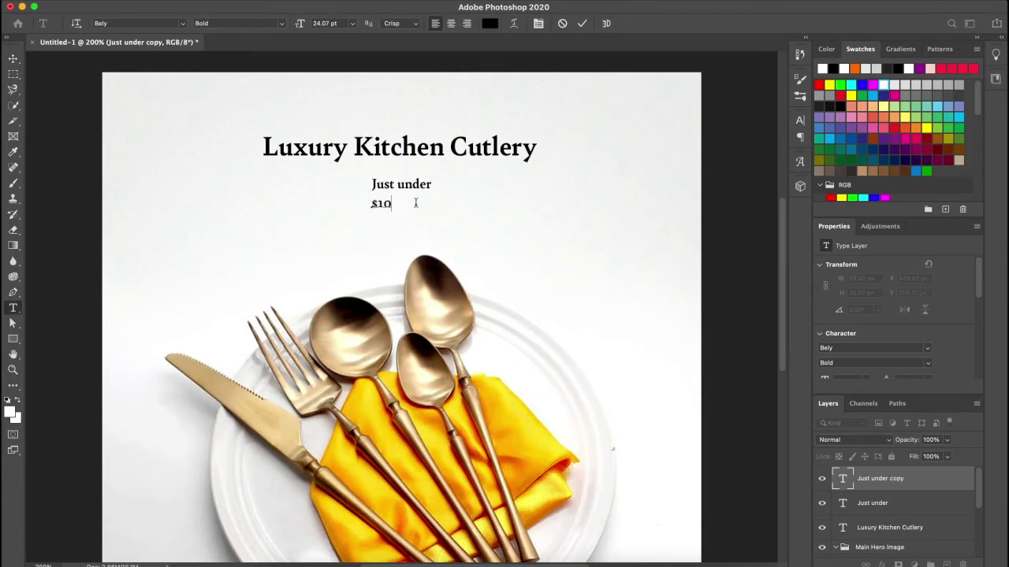
text(/-)
drag(403, 197, 438, 187)
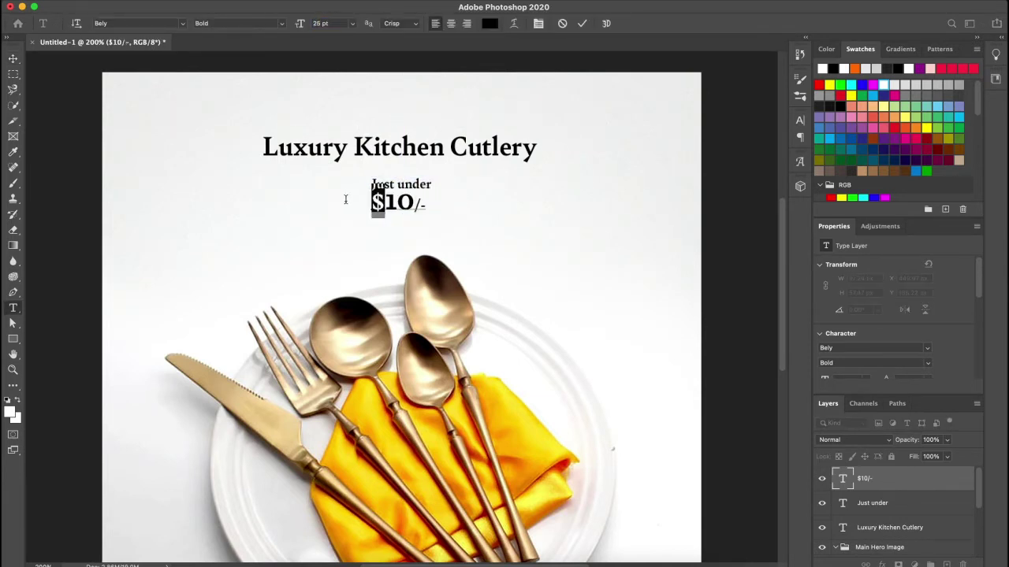
Set the 'Just under' text to the Regular font style
triple_click(401, 184)
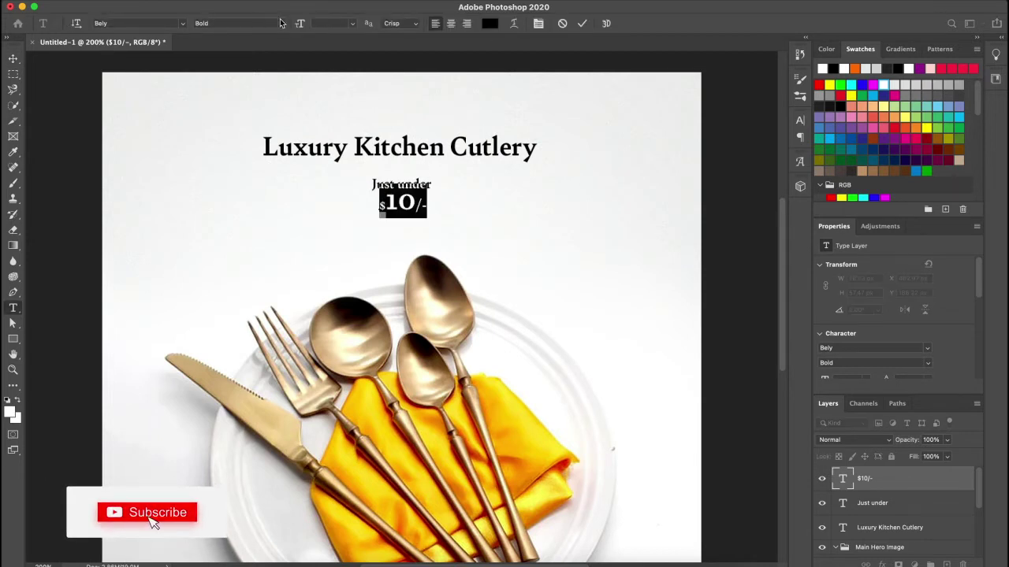
click(236, 23)
click(581, 23)
key(v)
Sample a dark brown from the cutlery for the '$10/-' price text
click(411, 214)
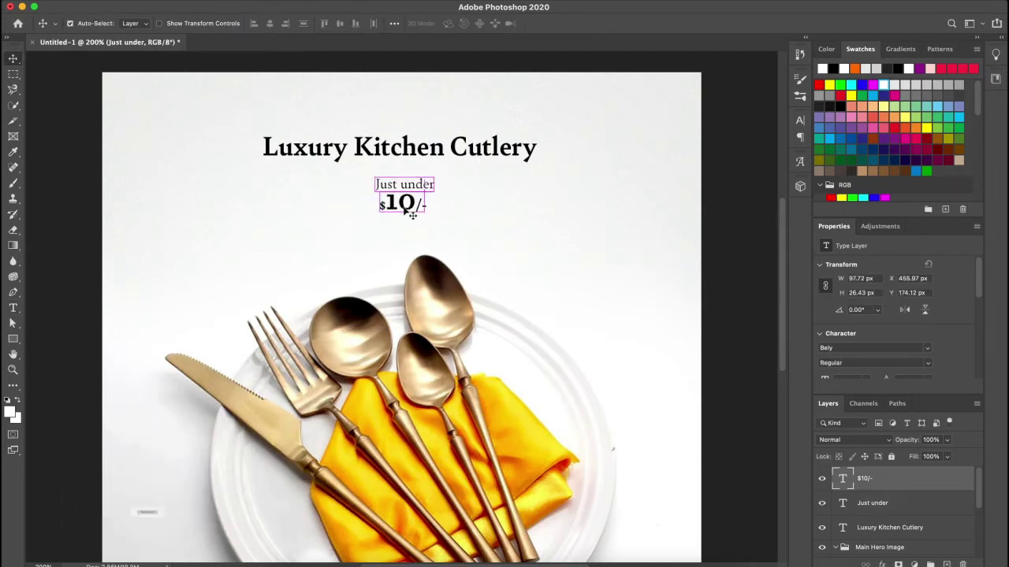
key(i)
click(370, 316)
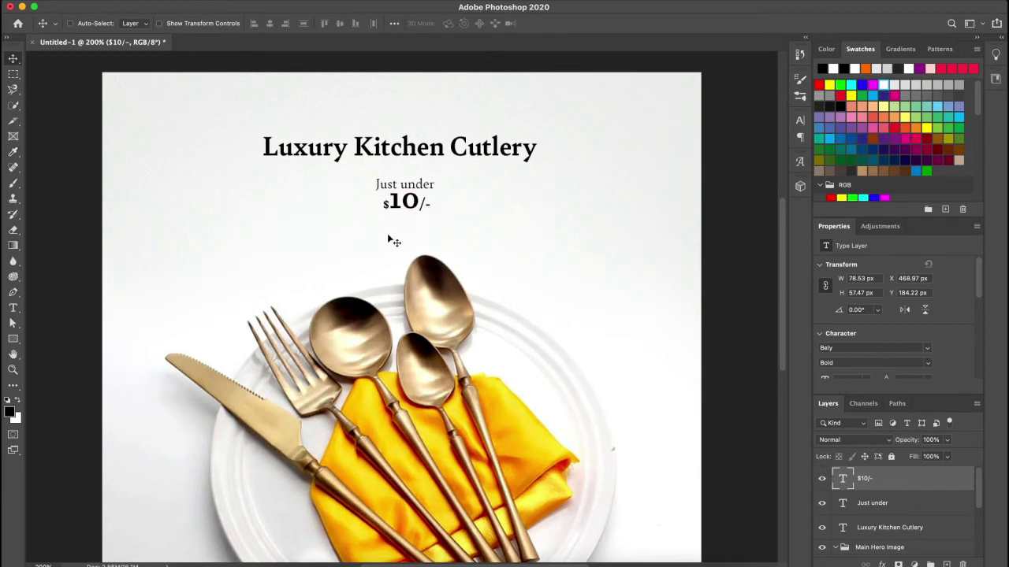
click(370, 315)
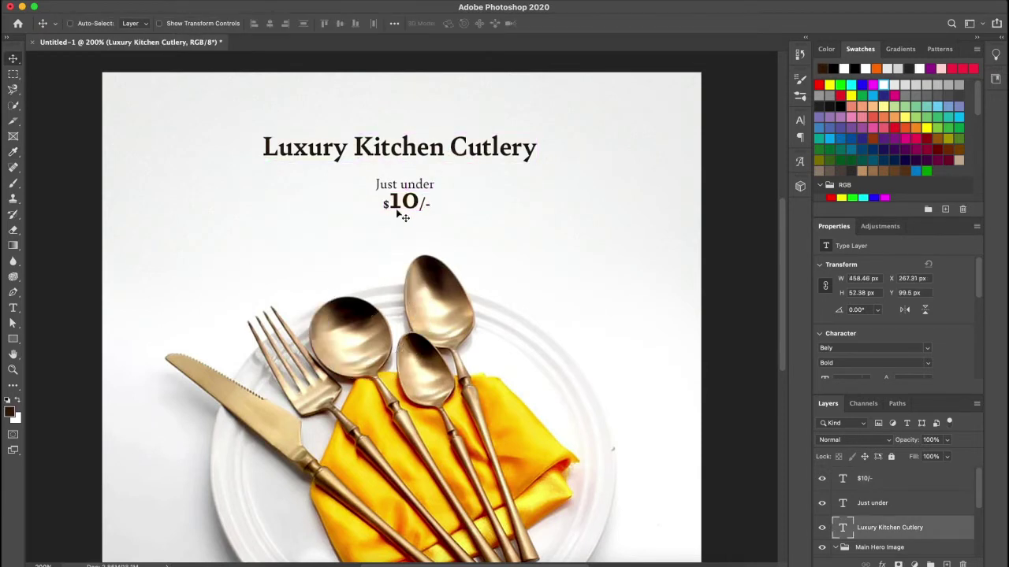
Draw a no-fill outlined rectangle around the price text
right_click(13, 339)
click(69, 337)
drag(363, 185, 445, 215)
click(404, 209)
text(a)
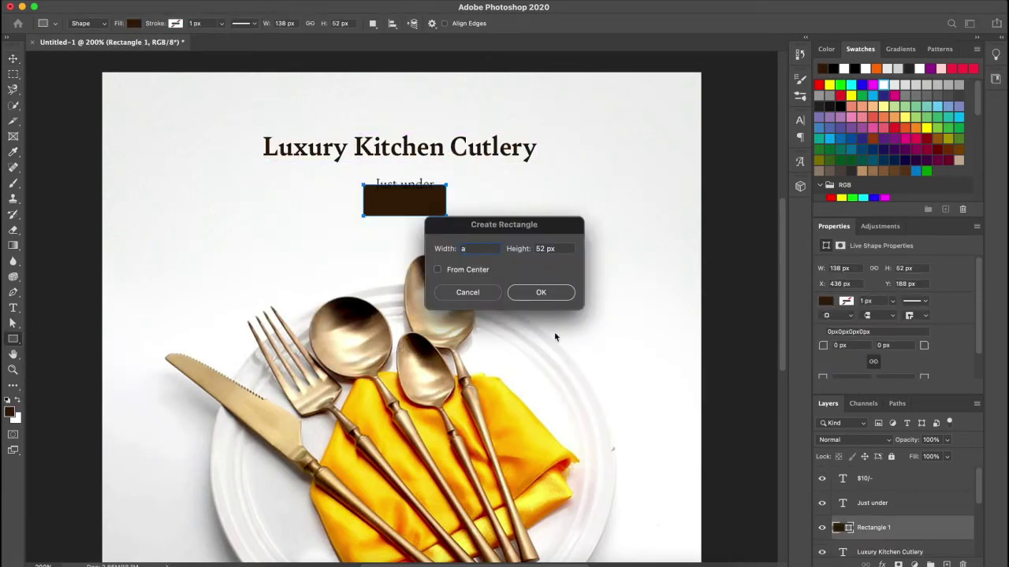
click(466, 292)
click(134, 23)
click(63, 46)
Mask out the box's top border behind 'Just under' with a black brush
click(175, 23)
key(Return)
key(b)
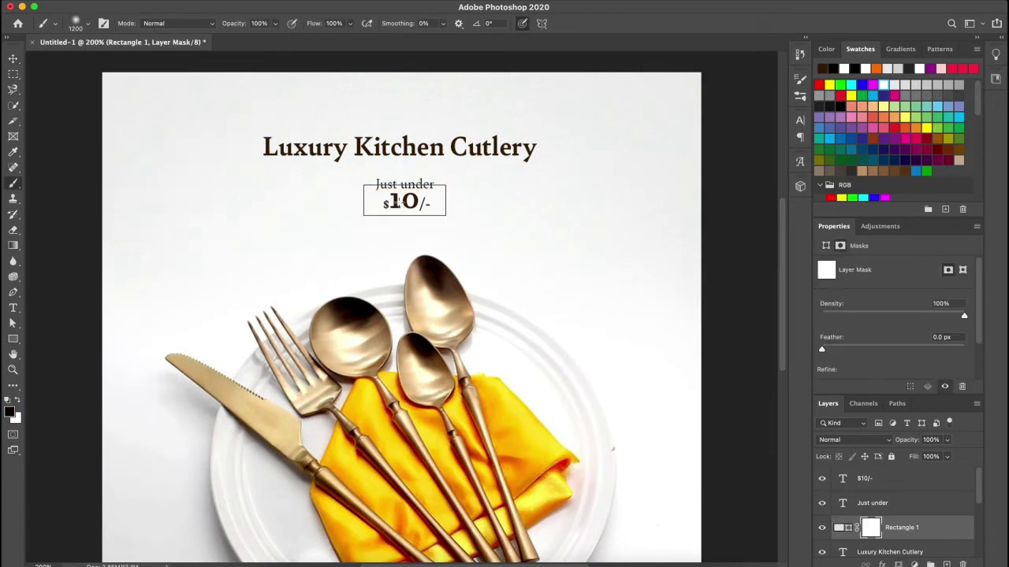
right_click(196, 83)
key(Escape)
drag(377, 184, 431, 185)
key(v)
Group the price text and box and name the group 'Price'
key(ctrl+g)
double_click(866, 473)
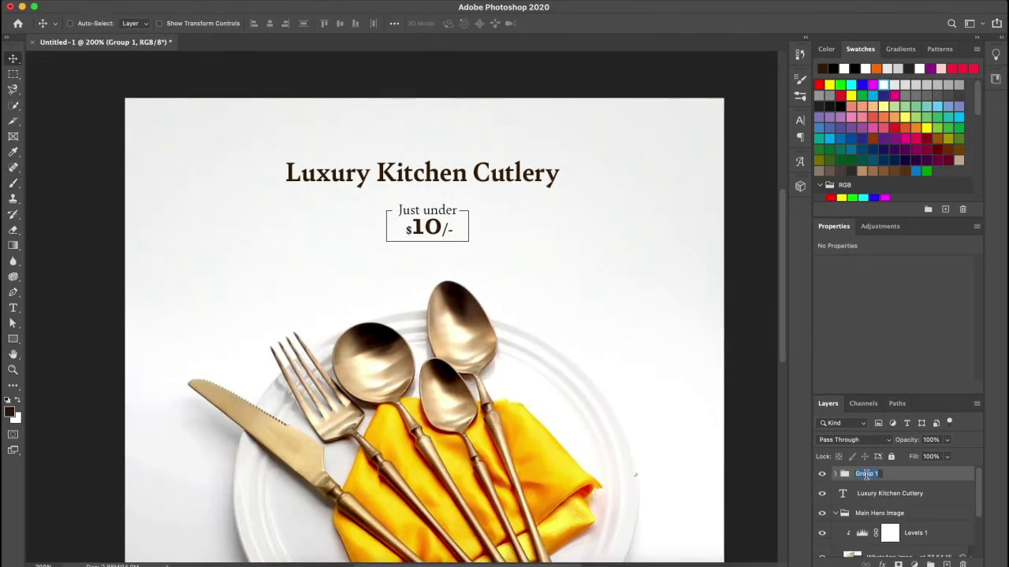
text(ice)
key(Return)
click(13, 338)
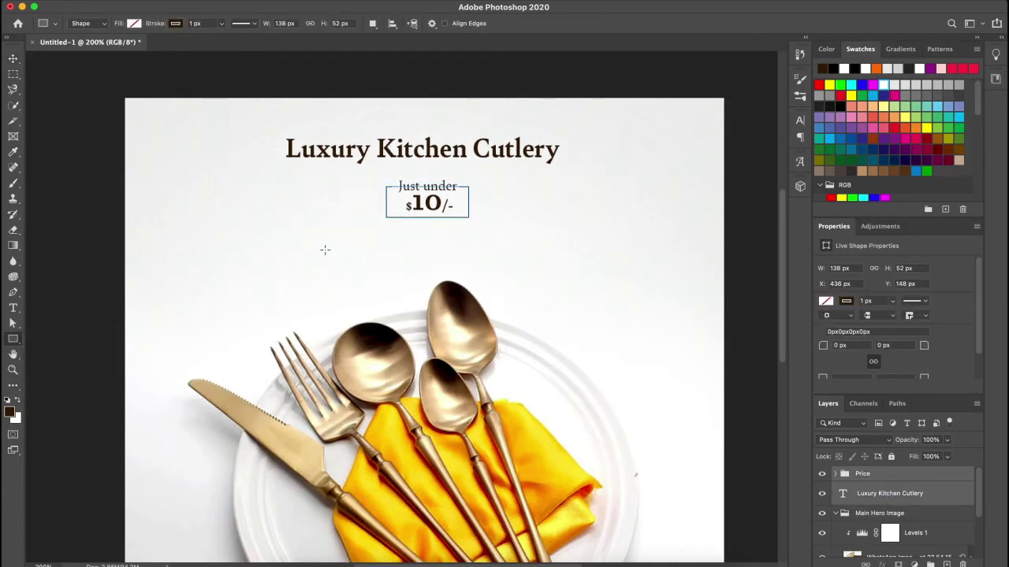
Draw a dark brown button bar below the price box and narrow it around its centre
drag(524, 266, 528, 284)
click(134, 23)
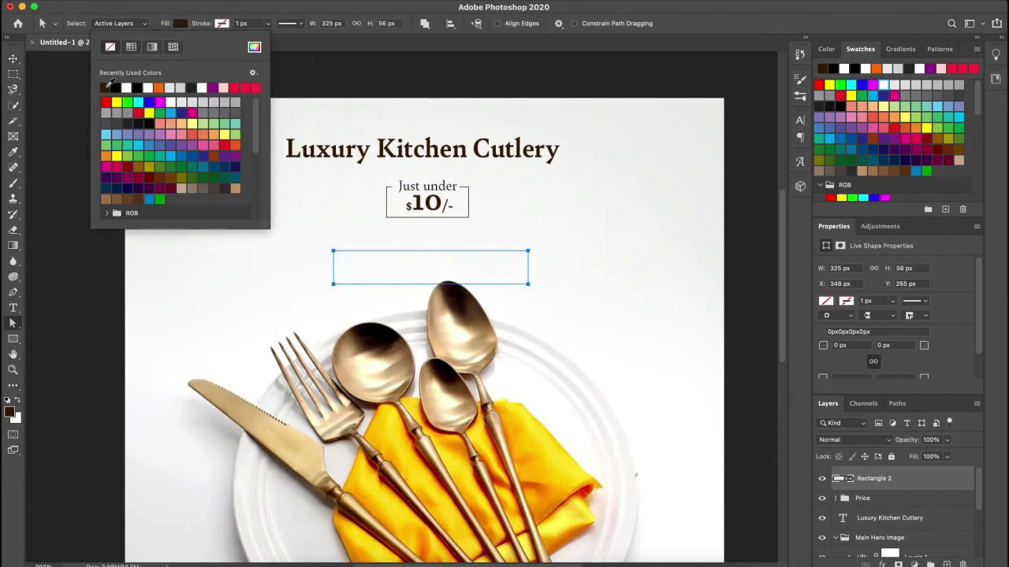
click(107, 77)
key(v)
key(Up)
key(Up)
key(Up)
key(Up)
key(Up)
key(Up)
key(ctrl+t)
drag(528, 254, 495, 254)
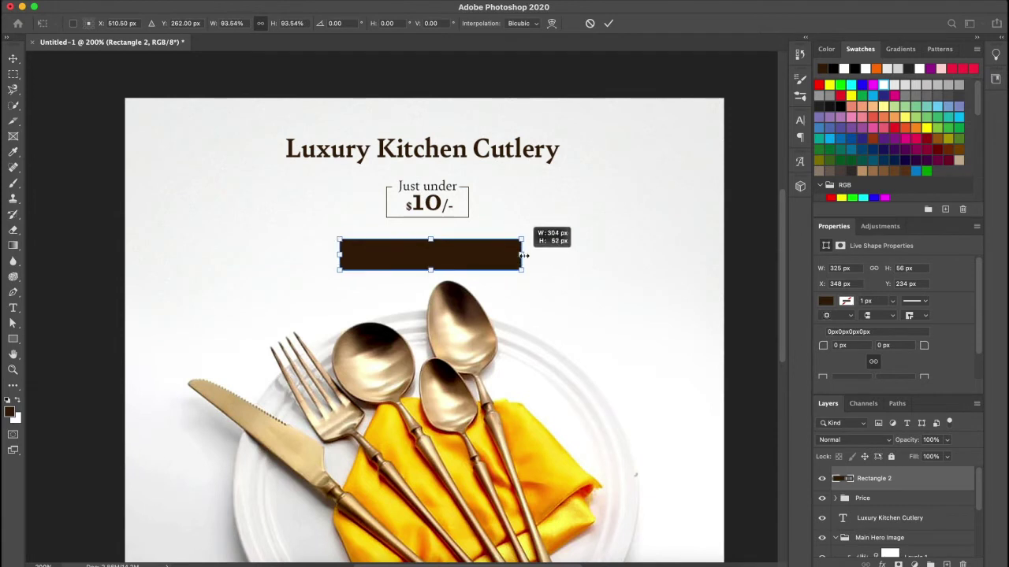
key(Return)
Add the 'Buy Now!' label and fit it inside the brown rectangle
key(t)
click(561, 233)
text(Buy)
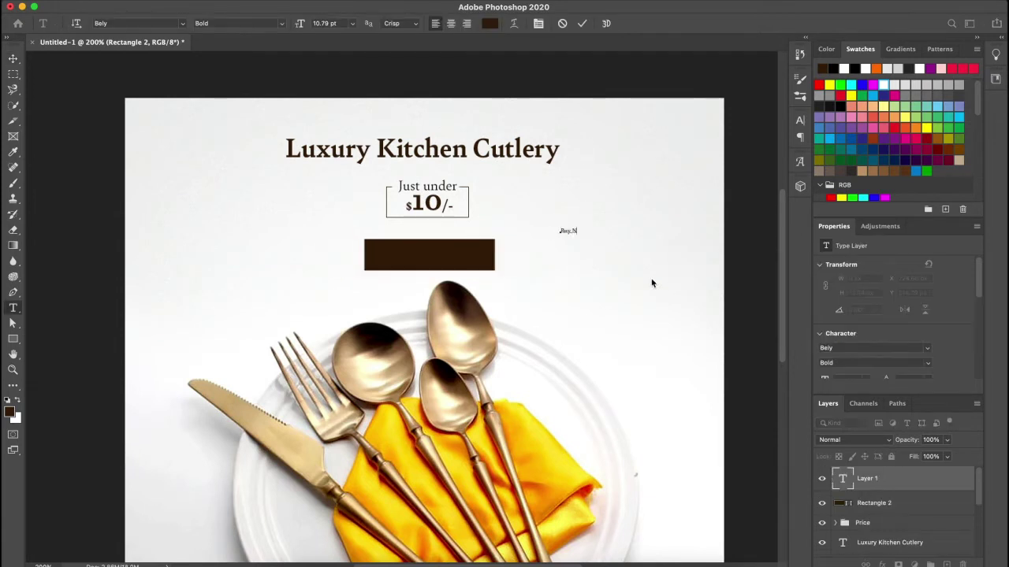
text(Now!)
click(582, 23)
key(v)
mouse_move(594, 239)
mouse_down()
mouse_move(444, 266)
mouse_move(459, 241)
mouse_up()
key(ctrl+t)
key(Return)
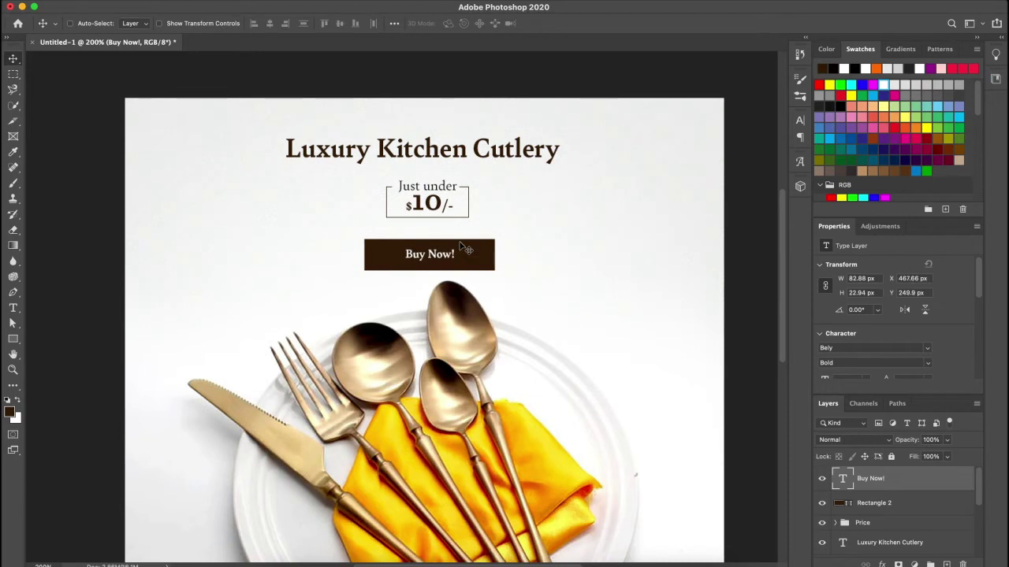
double_click(476, 260)
key(Escape)
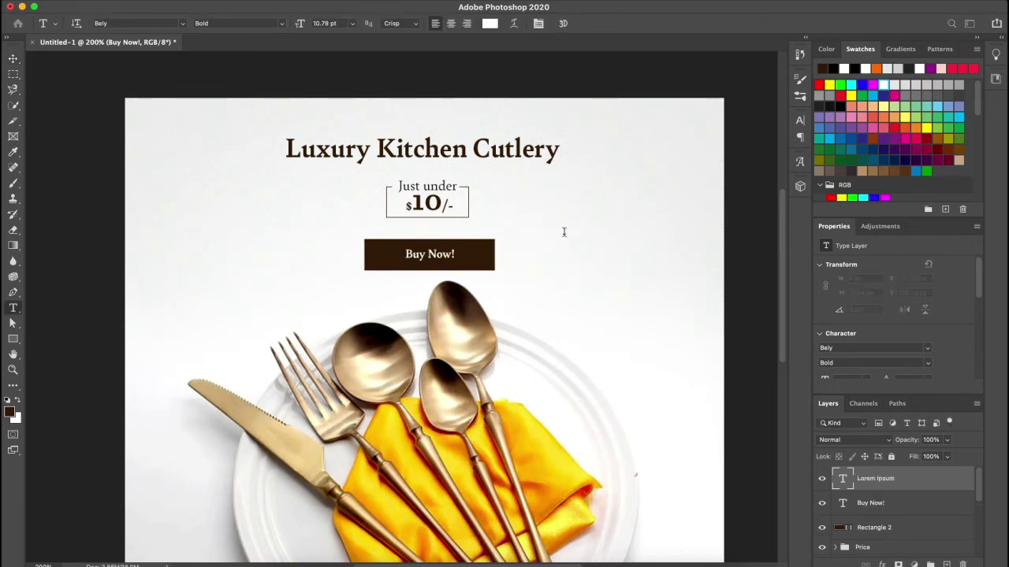
Draw thin rectangle lines under the title and fill both with orange
click(13, 339)
click(71, 378)
drag(271, 162, 523, 162)
key(v)
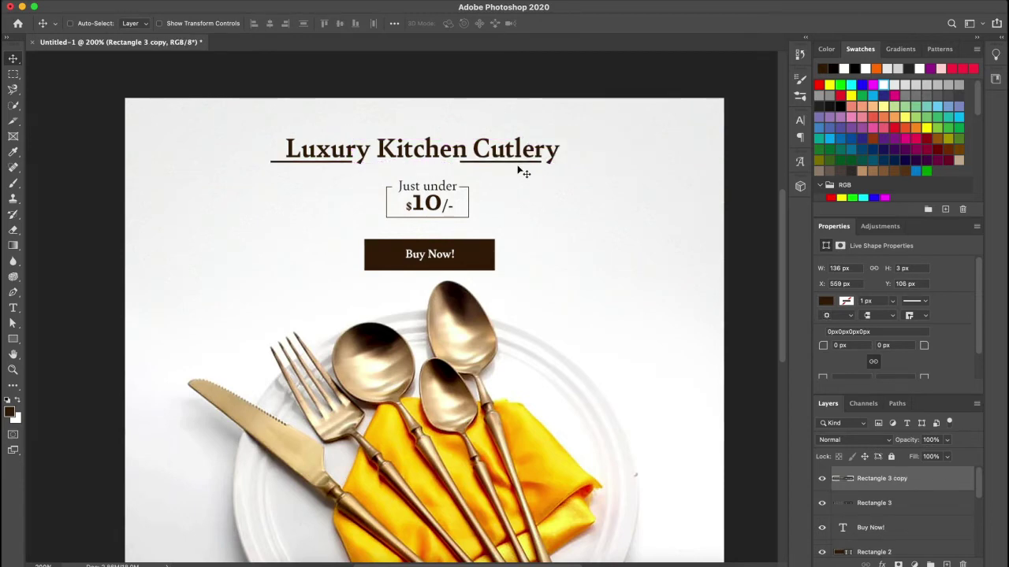
shift+click(874, 503)
key(i)
click(426, 441)
key(u)
click(179, 23)
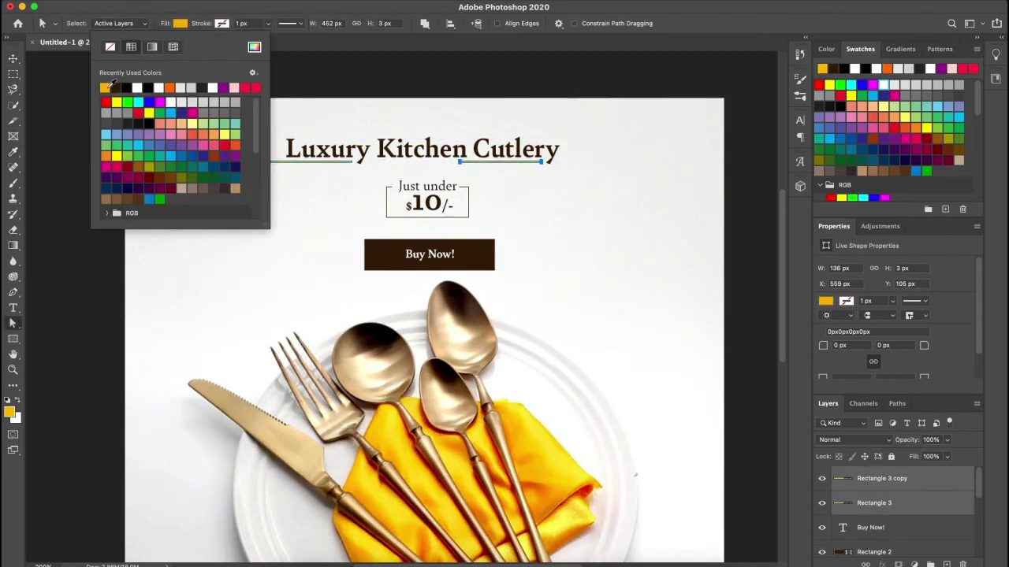
click(98, 76)
Add an orange, offset copy of the button rectangle behind the dark button
key(ctrl+plus)
ctrl+click(406, 164)
key(ctrl+j)
key(Left)
key(Left)
key(Left)
key(Down)
key(Down)
key(Down)
key(alt+BackSpace)
key(ctrl+bracketleft)
key(ctrl+bracketleft)
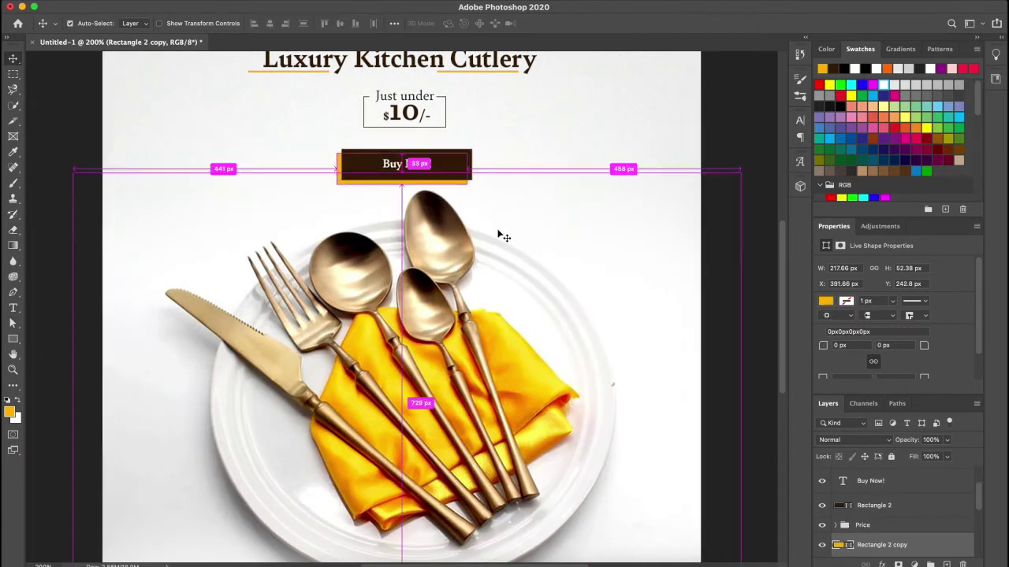
Group the button layers as CTA and the title with its lines as Main text
key(ctrl+1)
key(ctrl+g)
double_click(866, 500)
click(876, 487)
ctrl+click(891, 535)
key(ctrl+g)
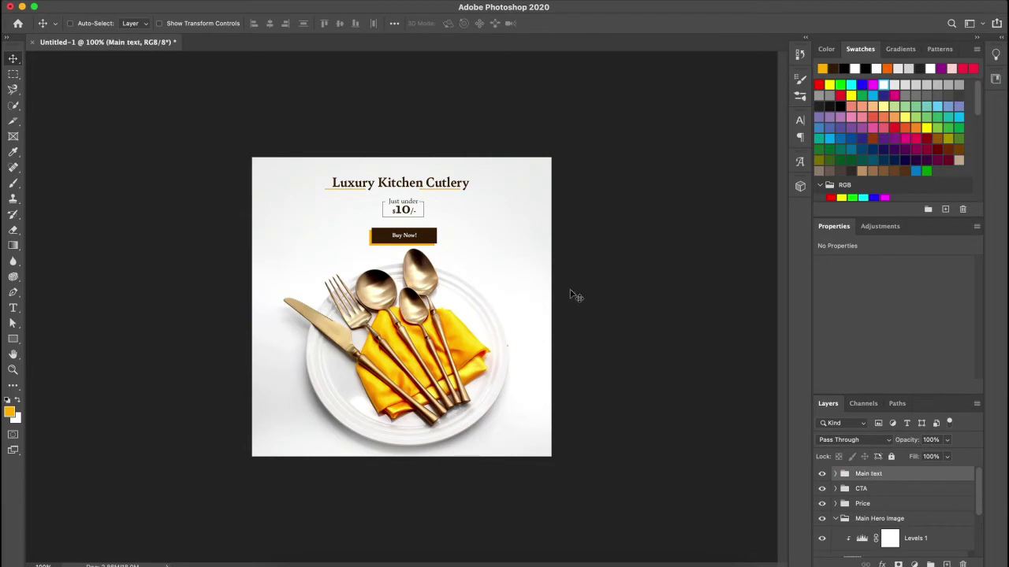
Nudge the CTA button group up slightly
click(862, 488)
key(shift+Up)
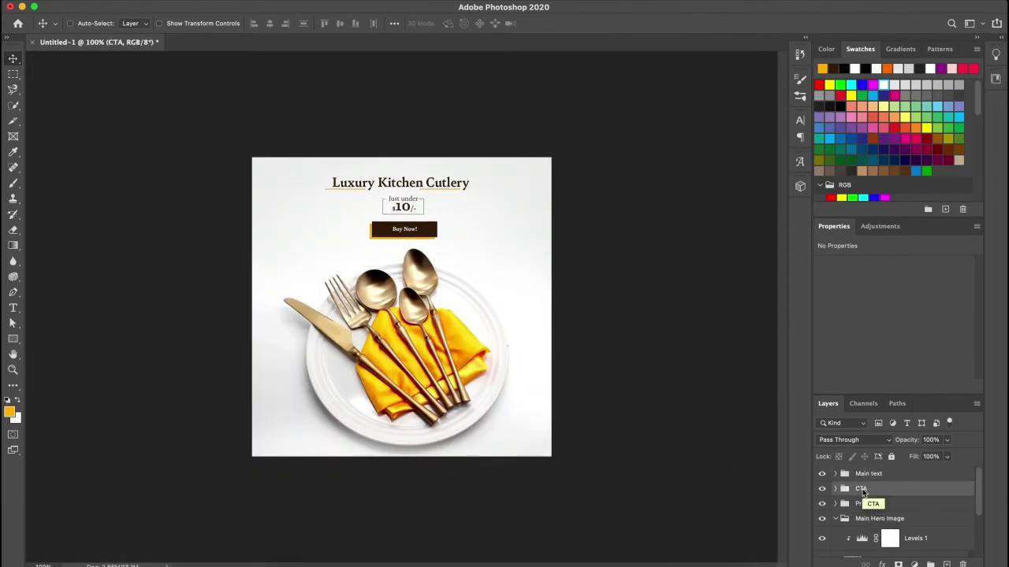
key(super+plus)
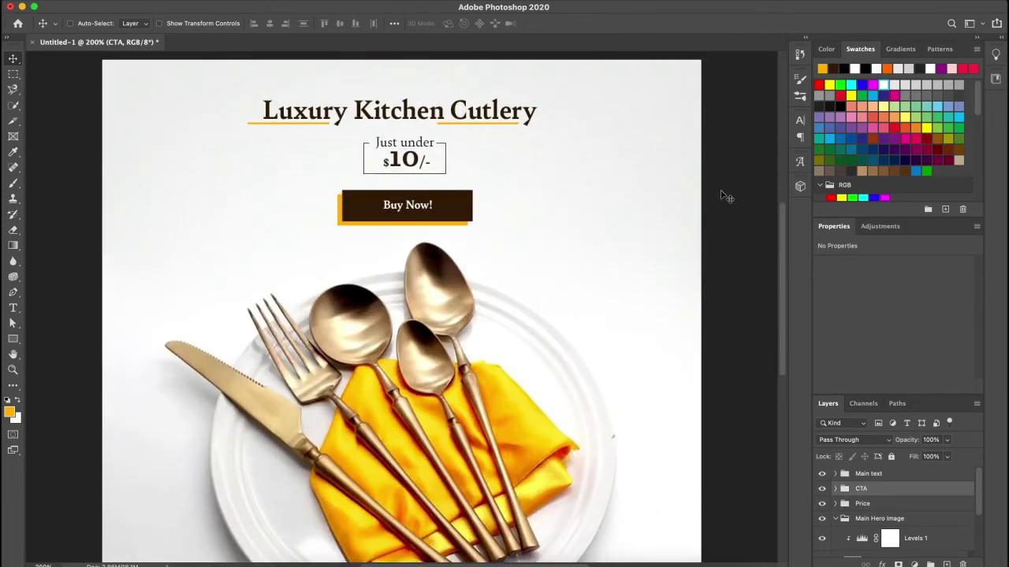
key(super+minus)
Draw an unfilled outline circle at the canvas top-left and duplicate it
right_click(13, 339)
click(71, 362)
drag(229, 193, 283, 248)
click(180, 23)
click(110, 47)
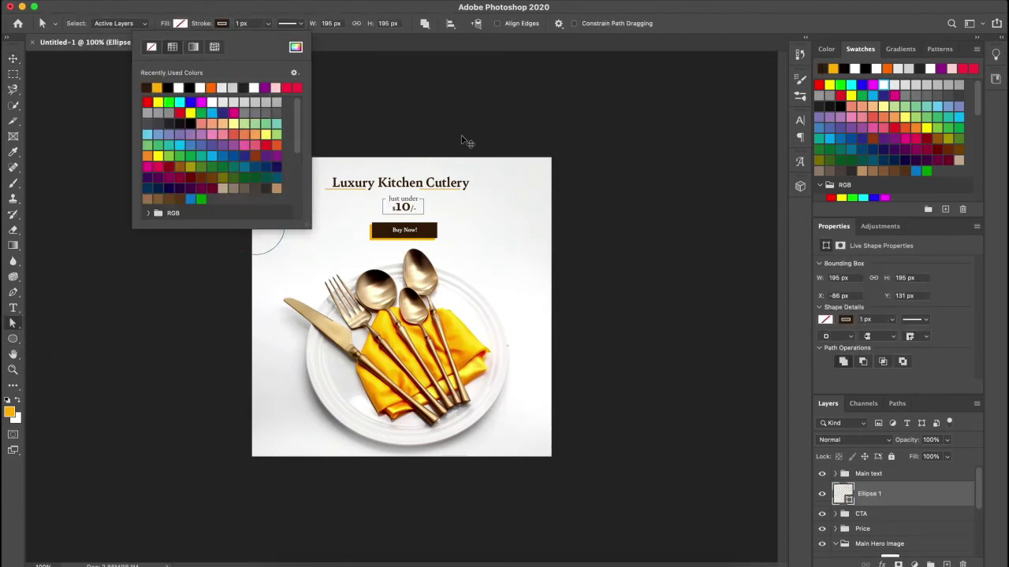
key(super+alt+t)
mouse_move(272, 201)
mouse_down()
mouse_move(498, 226)
mouse_move(277, 401)
mouse_move(522, 451)
mouse_up()
key(Return)
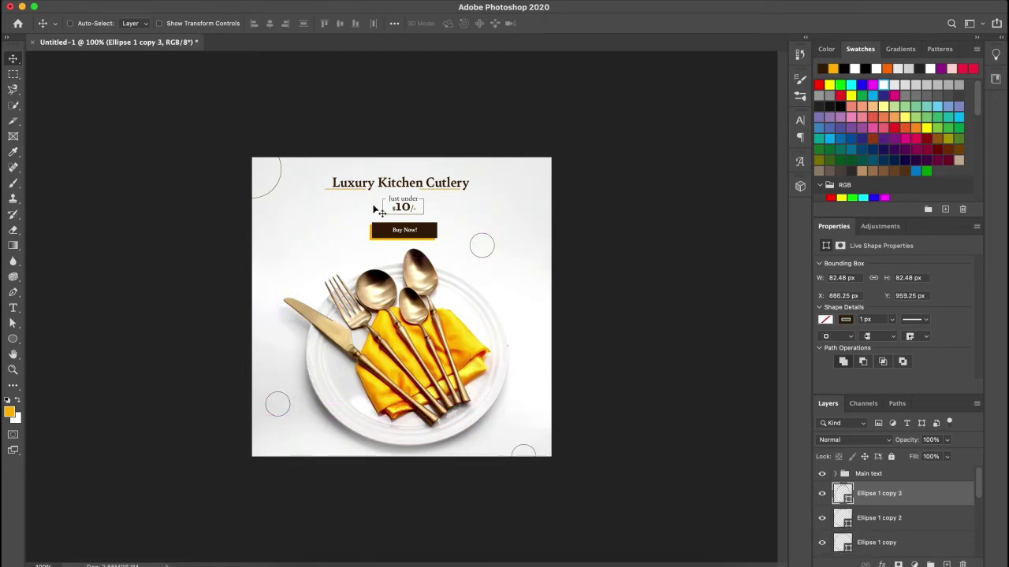
Reposition and resize the circle copies beside the button
click(889, 540)
drag(490, 245, 398, 208)
mouse_move(267, 176)
mouse_down()
mouse_move(504, 260)
mouse_move(498, 254)
mouse_move(270, 394)
mouse_move(527, 446)
mouse_up()
key(super+t)
key(Return)
click(879, 518)
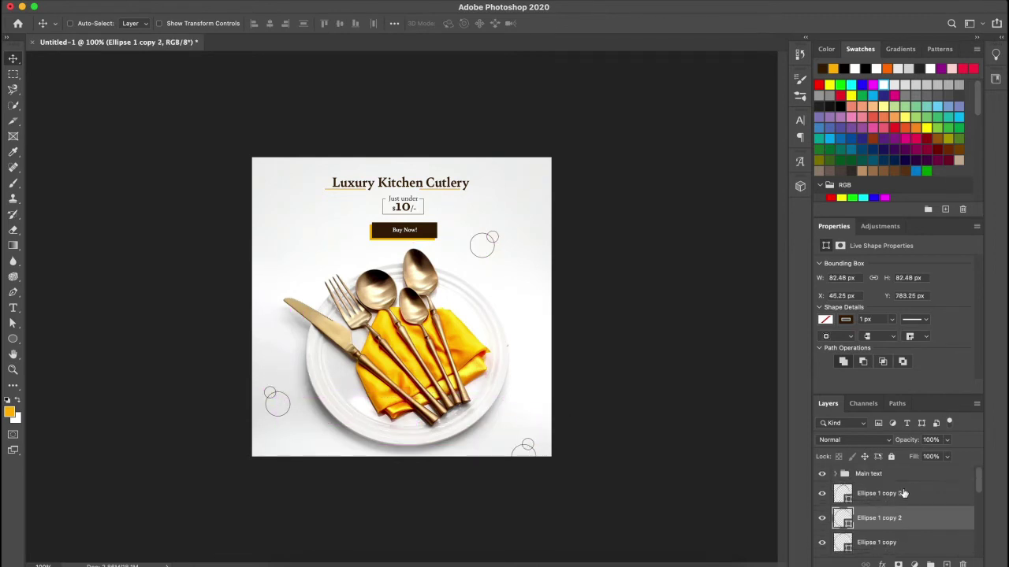
click(903, 494)
scroll(875, 492, down, 3)
scroll(868, 492, down, 1)
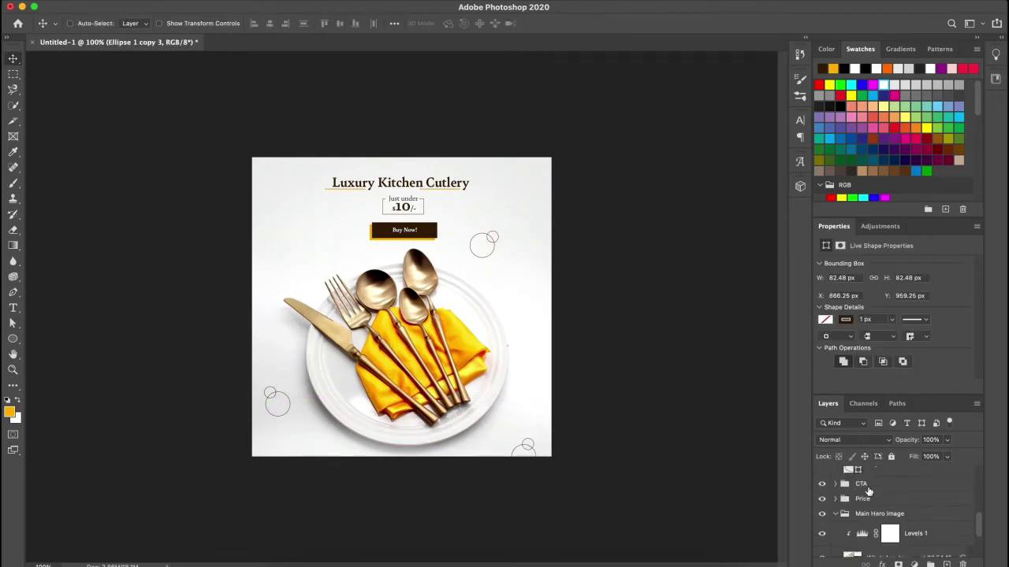
Group the circle layers and name the group 'Design Elements'
key(super+g)
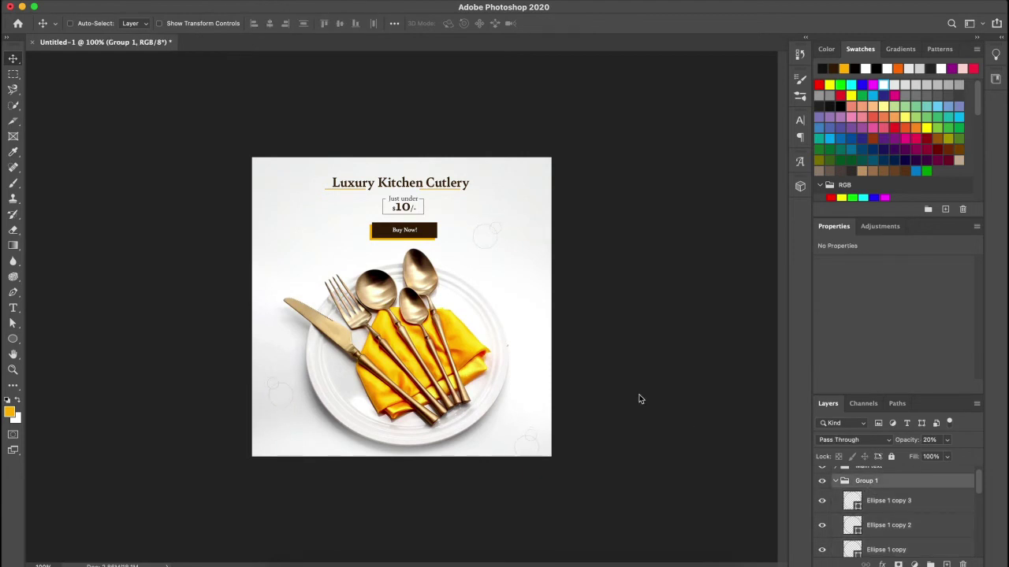
click(836, 481)
double_click(866, 481)
text(Design Elements)
key(Return)
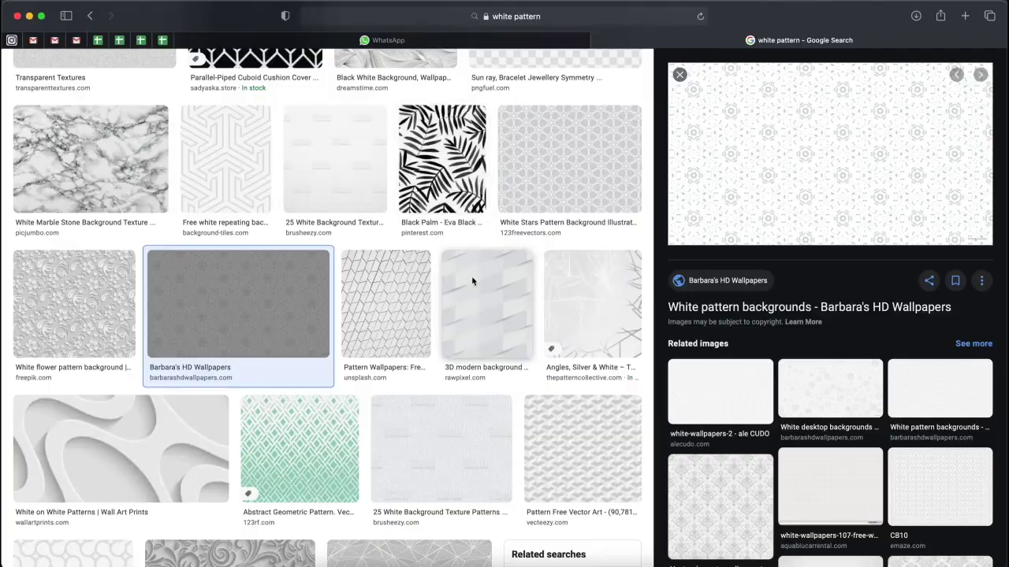
Bring a white honeycomb pattern image onto the top of the canvas
scroll(472, 278, down, 4)
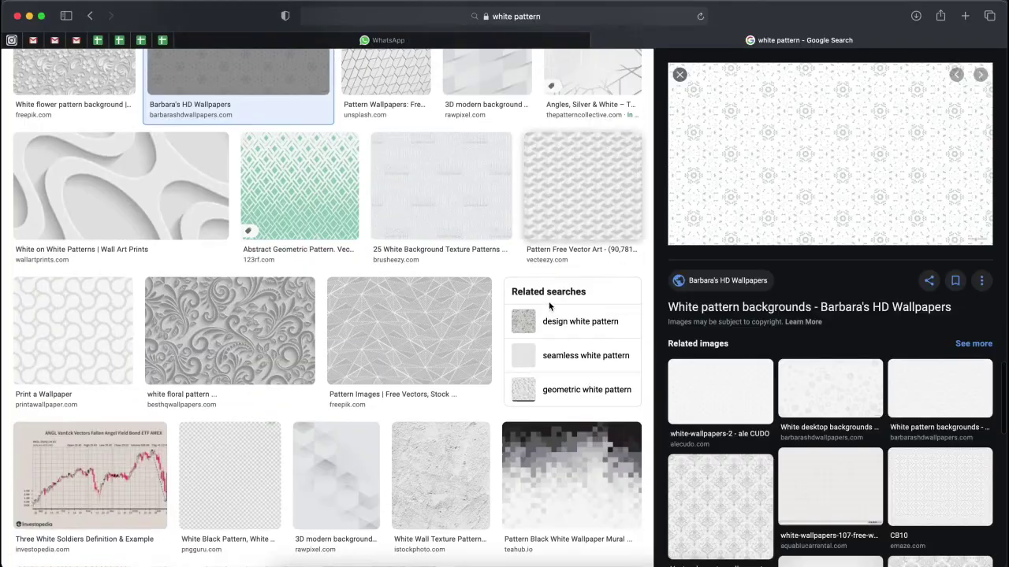
scroll(376, 237, down, 5)
click(565, 319)
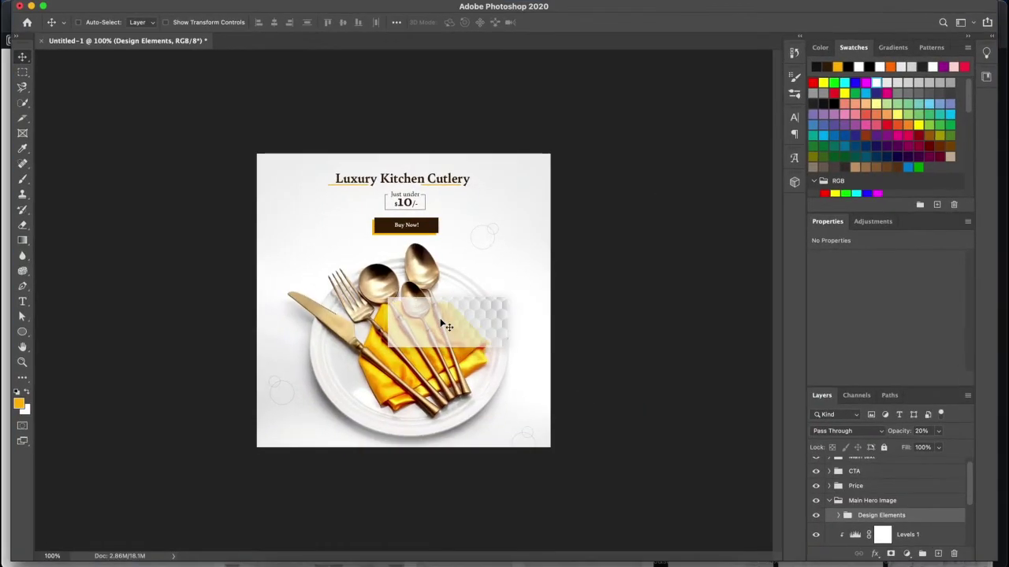
drag(523, 299, 523, 213)
Enlarge the honeycomb over the ad's top, place it below the cutlery, lower opacity
drag(559, 155, 612, 102)
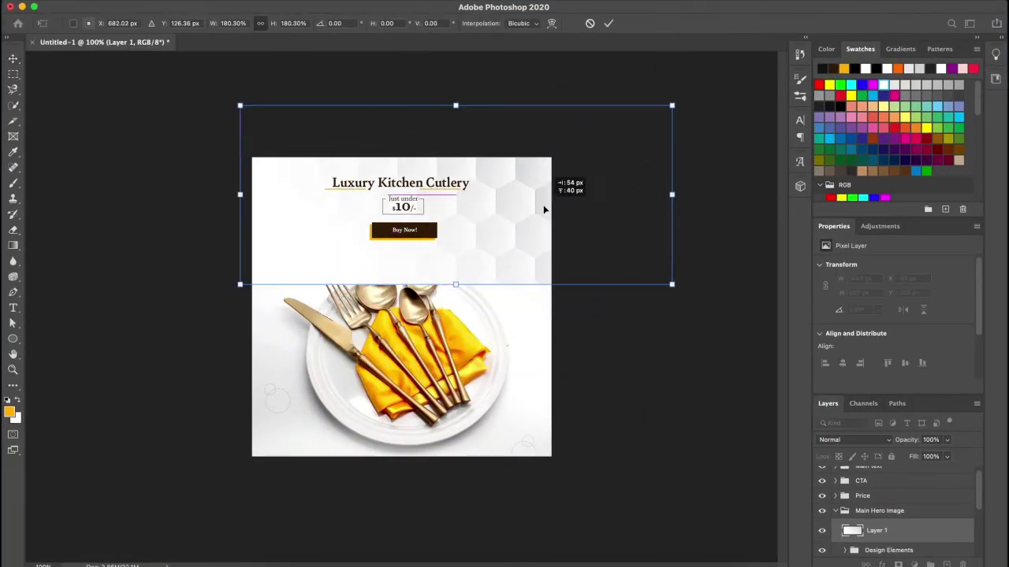
drag(562, 181, 505, 224)
key(Return)
key(ctrl+bracketleft)
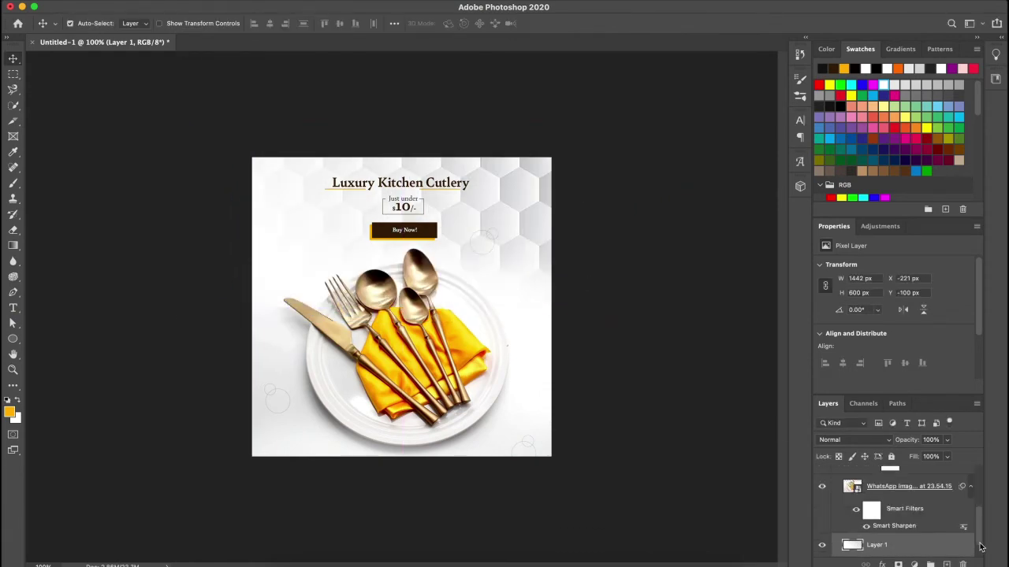
drag(888, 442, 878, 442)
Duplicate the honeycomb, flip the copy vertically and horizontally, and shift it left
key(ctrl+j)
key(ctrl+t)
right_click(269, 299)
click(284, 556)
drag(339, 394, 500, 313)
key(Escape)
key(Delete)
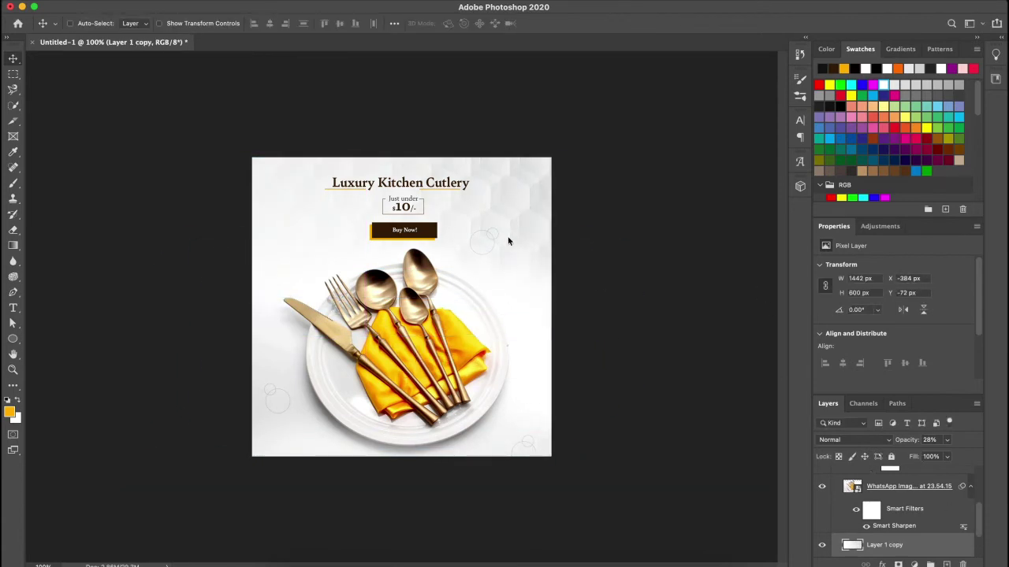
key(ctrl+t)
right_click(507, 240)
click(541, 478)
drag(555, 171, 344, 189)
key(Return)
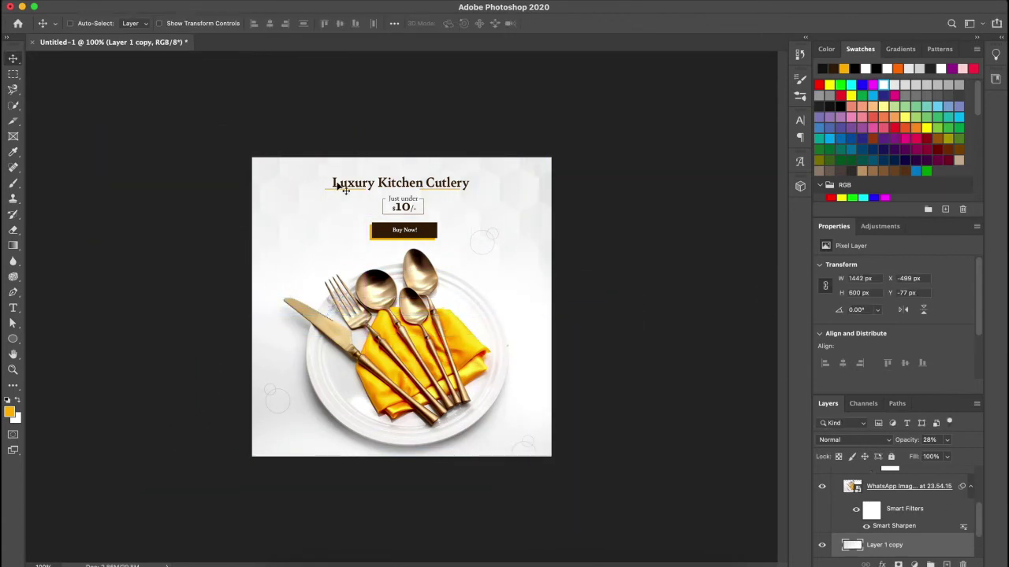
Add a layer mask to the honeycomb copy and paint out its top edge
right_click(906, 544)
click(898, 564)
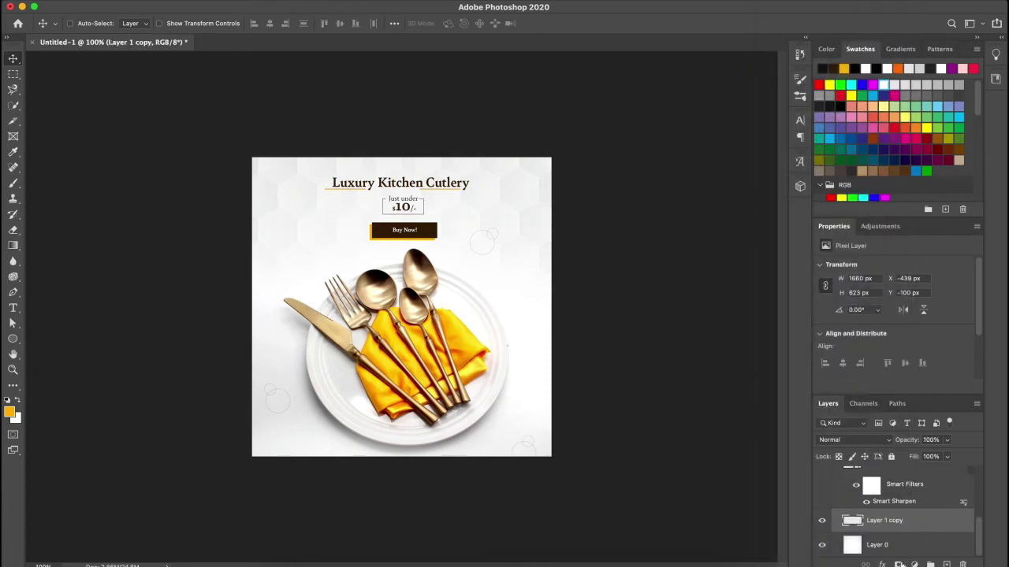
key(b)
click(55, 23)
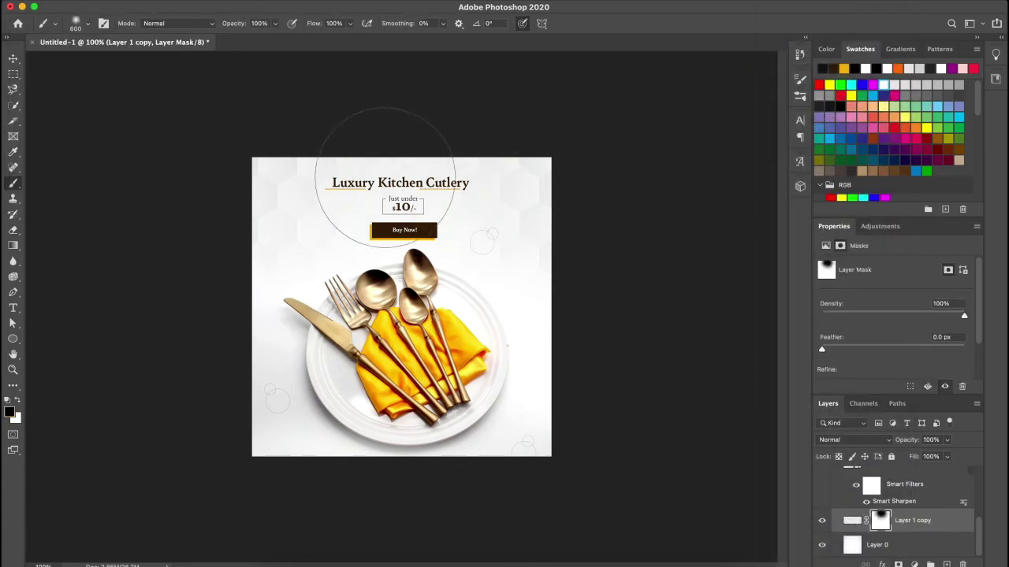
click(433, 189)
key(v)
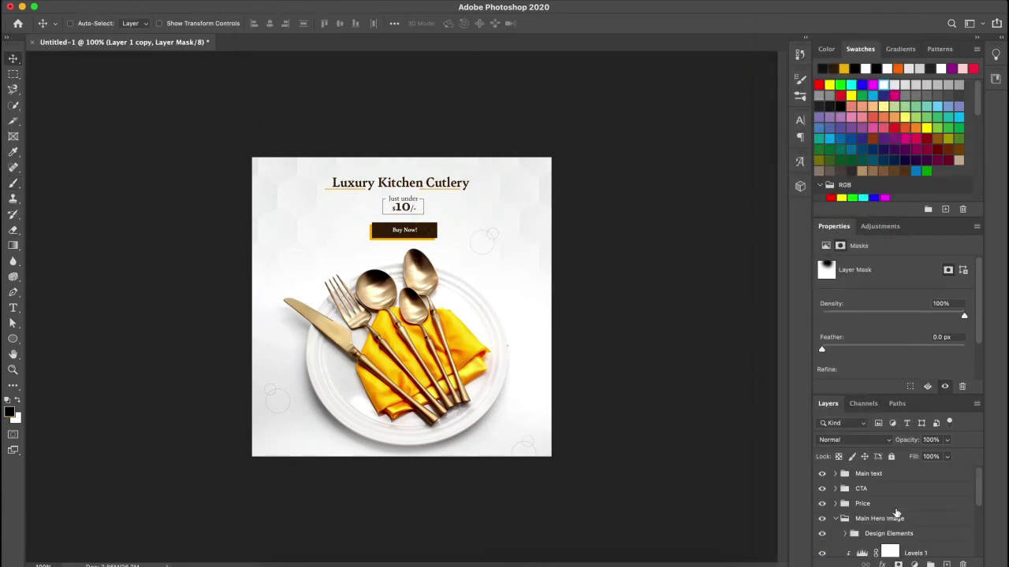
Add a top Color Lookup layer using the Fuji ETERNA 250D Kodak 2395 LUT
click(867, 498)
click(913, 565)
click(853, 400)
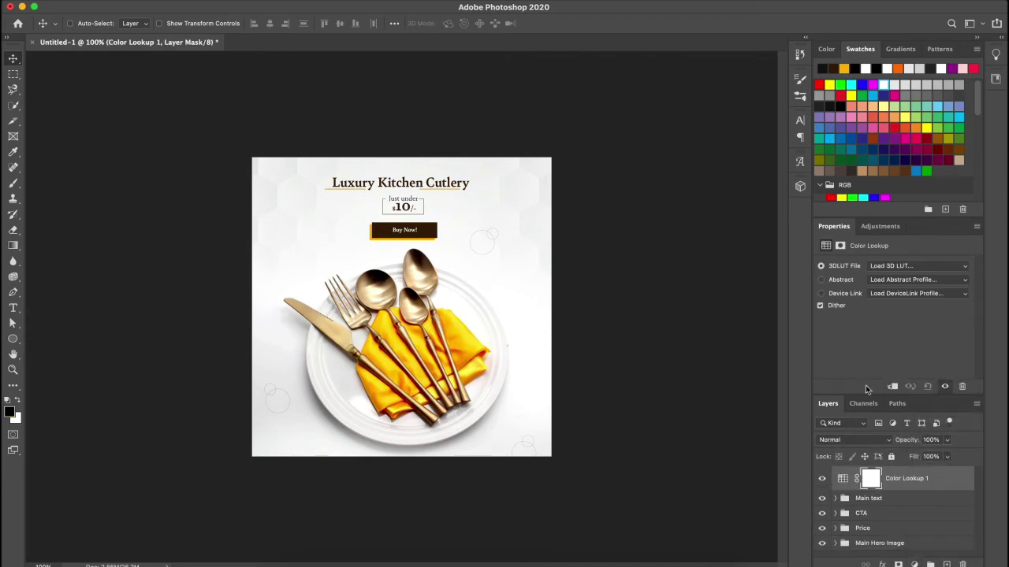
click(918, 265)
click(918, 417)
click(918, 266)
click(918, 254)
click(917, 254)
click(916, 265)
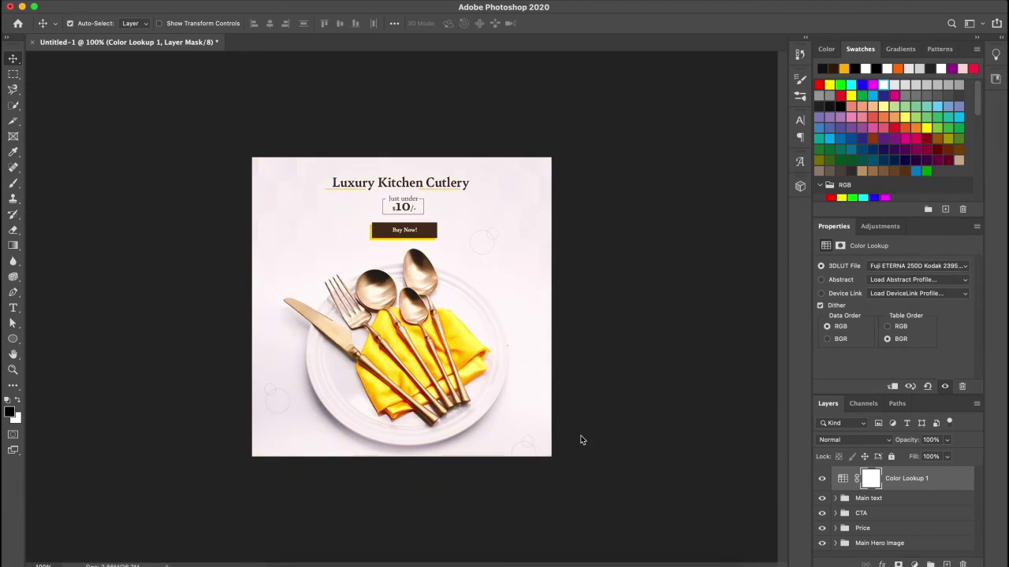
Open Save As, browse another save location, then cancel
key(super+shift+s)
click(556, 136)
click(533, 152)
click(676, 381)
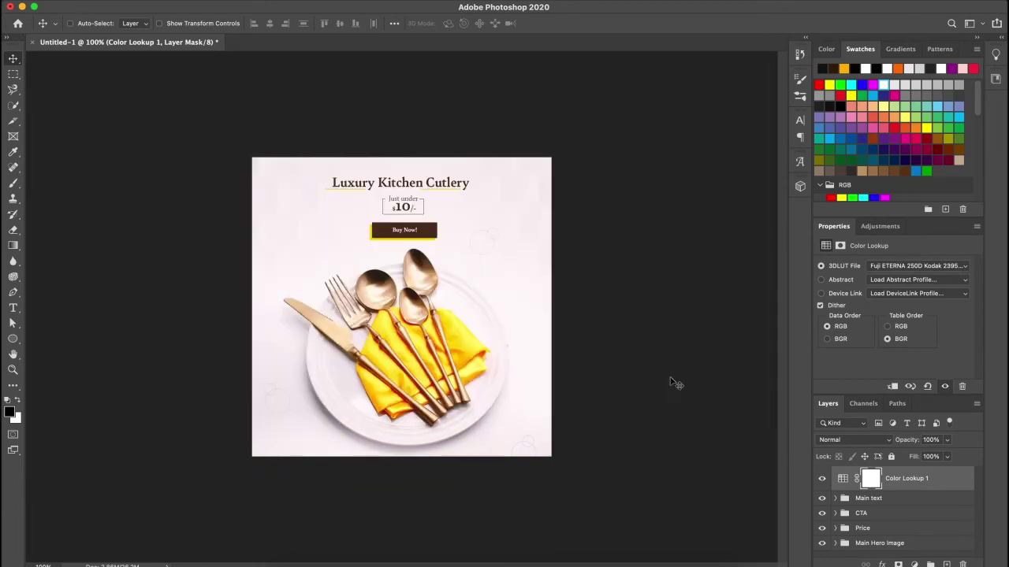